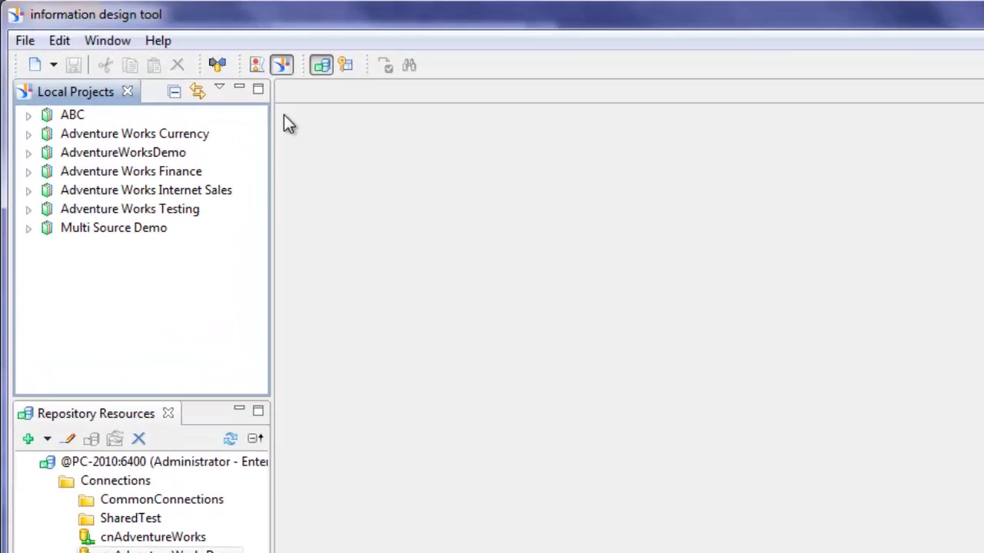
Step: Expand the AdventureWorksDemo project and open a repository session in the Security Editor
{"action": "left_click", "coordinate": [152, 182]}
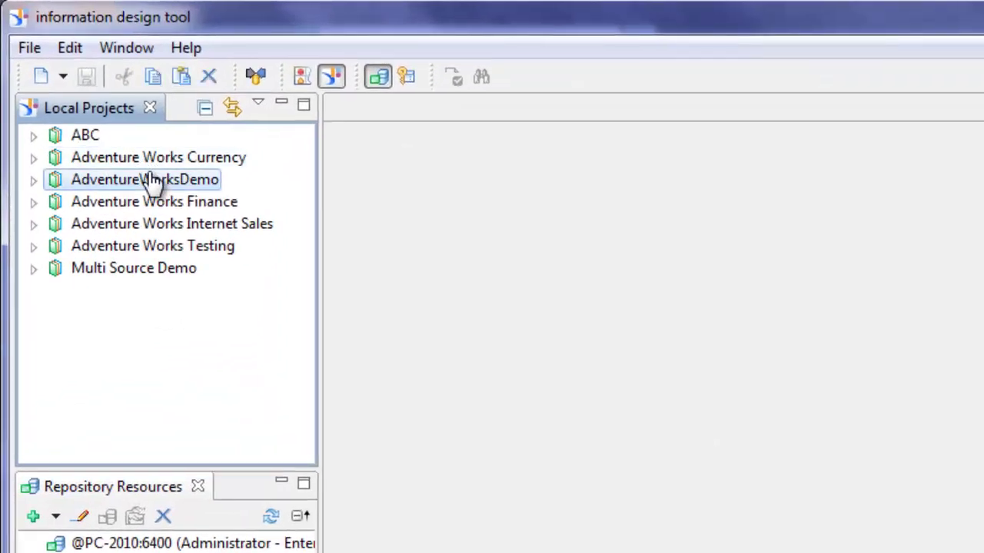
{"action": "left_click", "coordinate": [34, 180]}
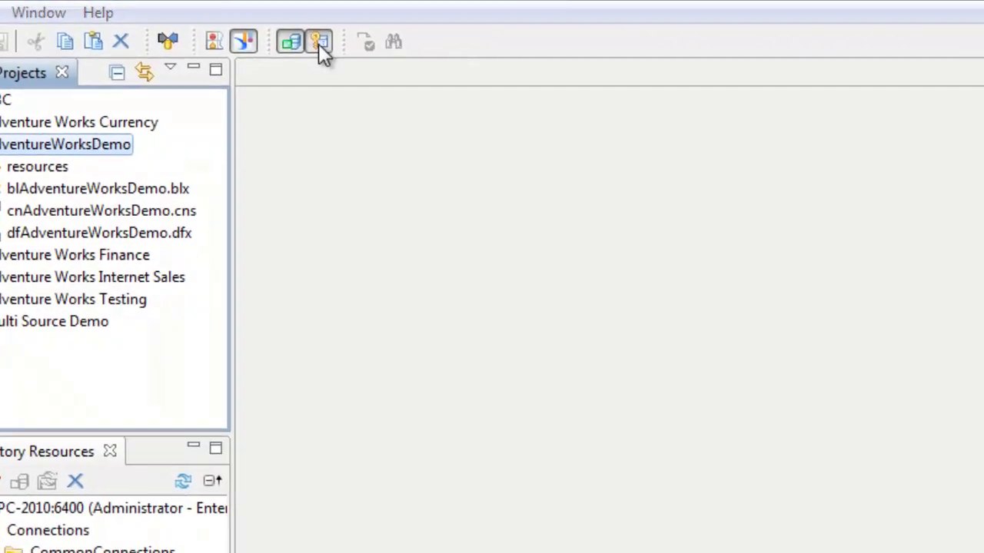
{"action": "left_click", "coordinate": [406, 79]}
{"action": "left_click", "coordinate": [675, 458]}
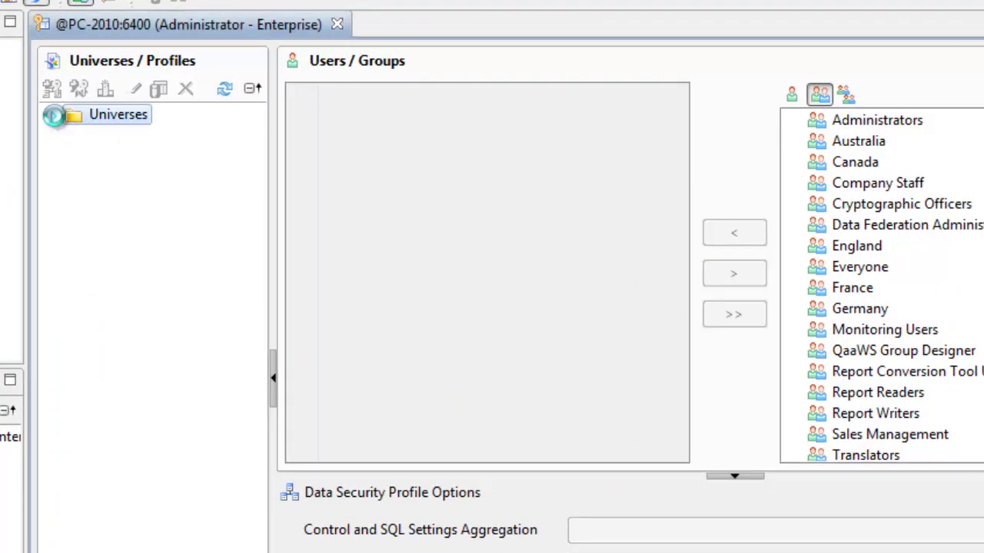
Step: Expand Universes and blAdventureWorksDemo.unx to list its five existing security profiles
{"action": "left_click", "coordinate": [53, 115]}
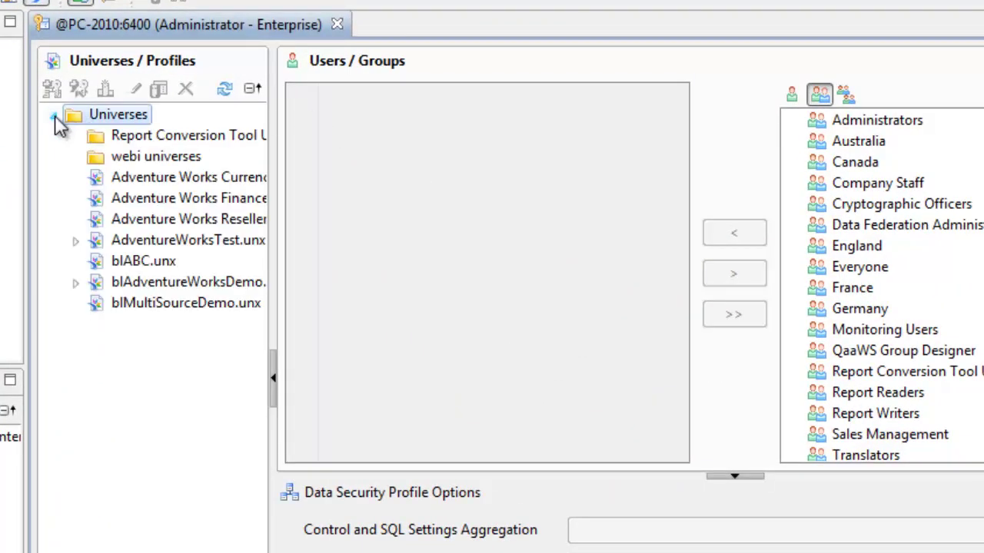
{"action": "left_click", "coordinate": [156, 287]}
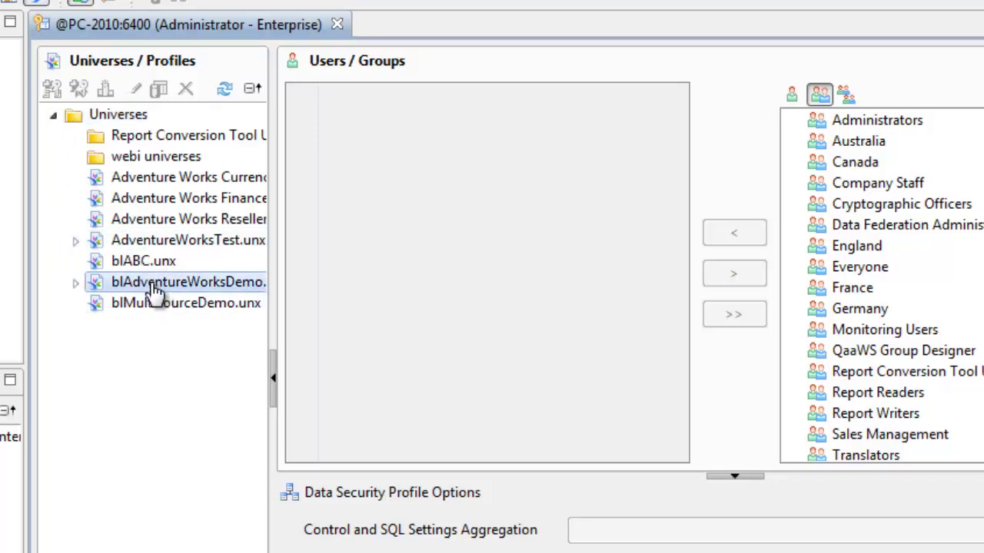
{"action": "left_click", "coordinate": [75, 283]}
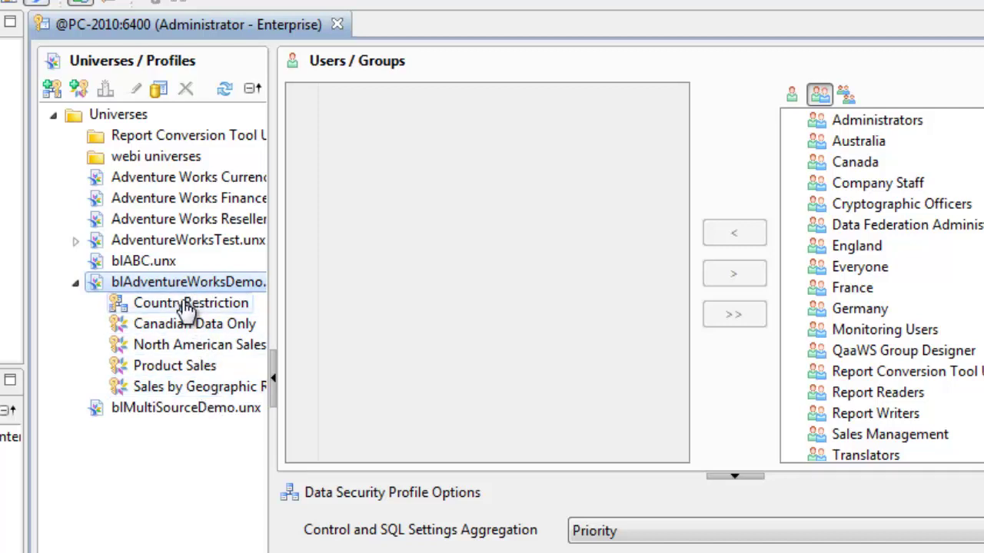
Step: Create a data security profile named QA Testing and choose to replace the cnAdventureWorksDemo connection
{"action": "left_click", "coordinate": [51, 89]}
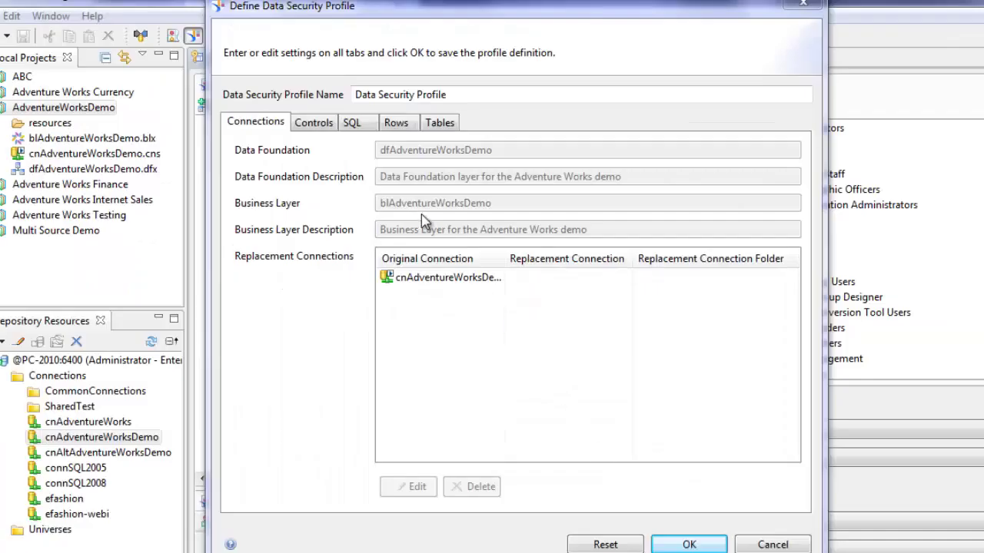
{"action": "left_click_drag", "start_coordinate": [459, 94], "coordinate": [332, 96]}
{"action": "type", "text": "QA "}
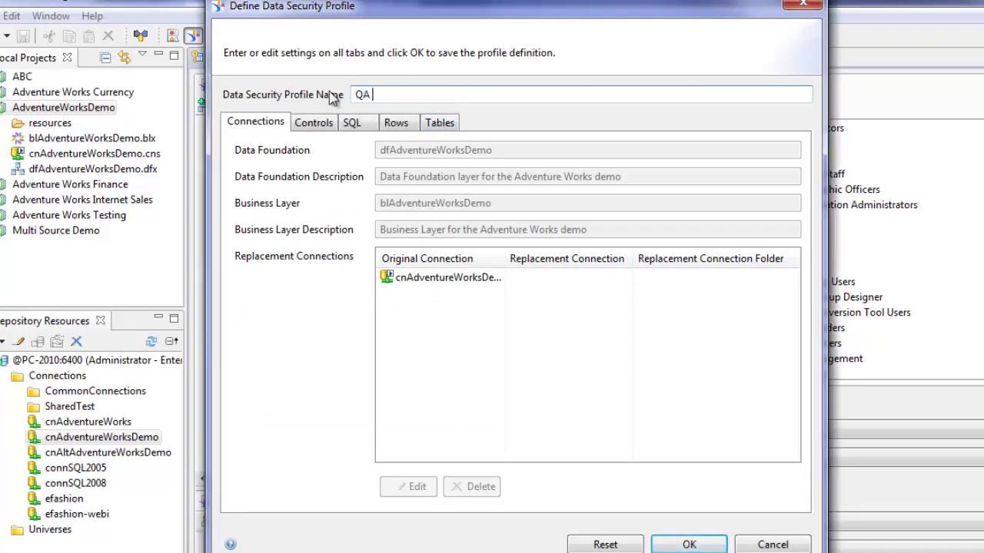
{"action": "type", "text": "Testing"}
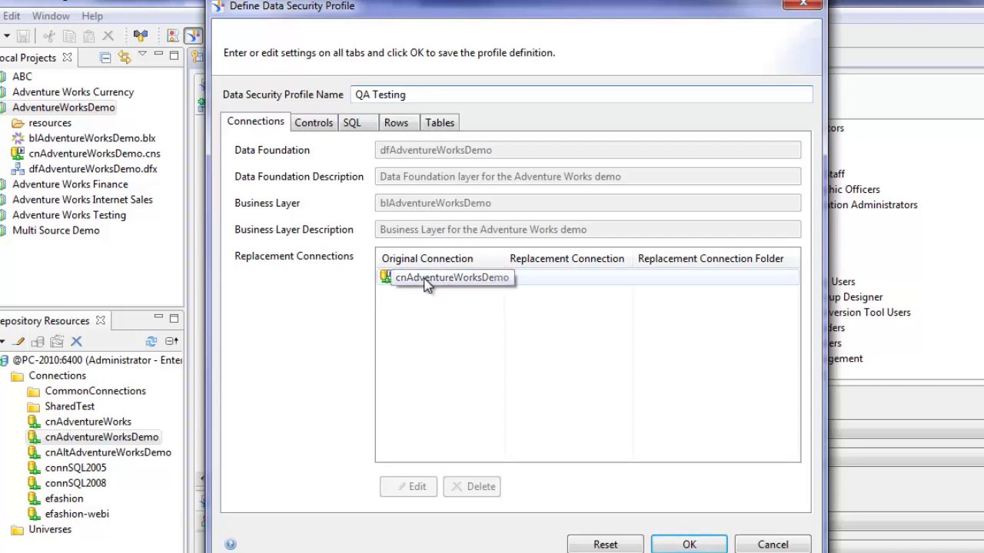
{"action": "left_click", "coordinate": [382, 279]}
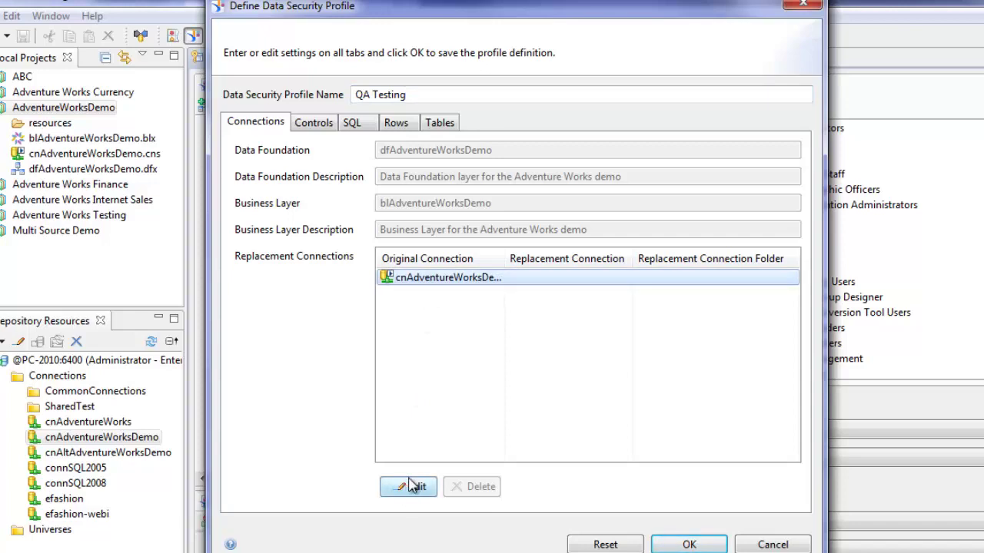
{"action": "left_click", "coordinate": [413, 486]}
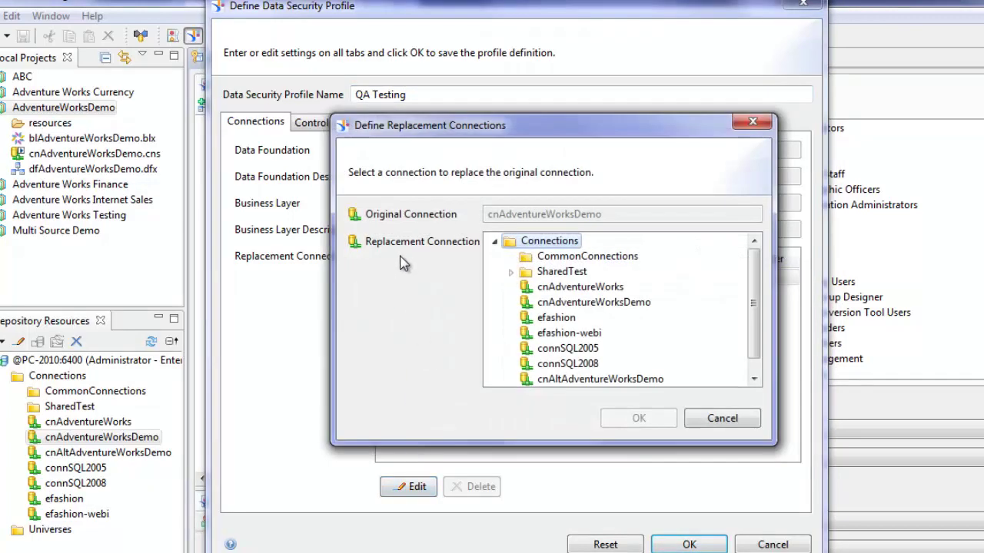
Step: Substitute cnAltAdventureWorksDemo for cnAdventureWorksDemo and save the QA Testing profile
{"action": "left_click_drag", "start_coordinate": [754, 294], "coordinate": [754, 306]}
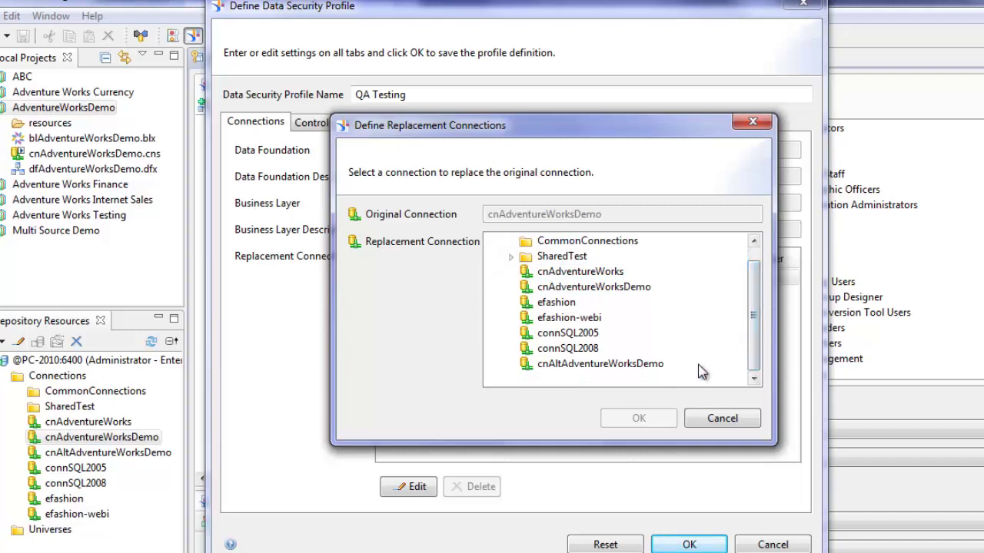
{"action": "left_click", "coordinate": [601, 372]}
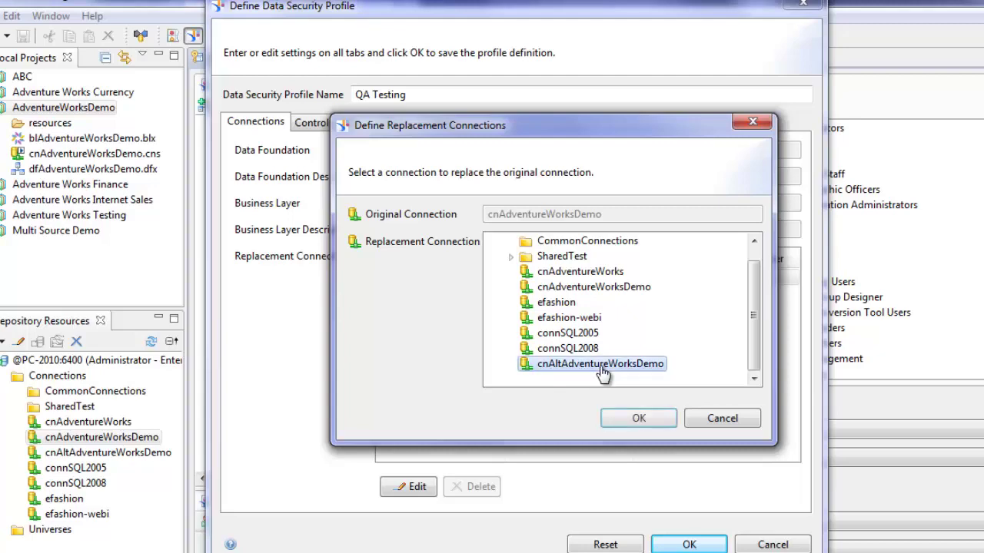
{"action": "left_click", "coordinate": [637, 421]}
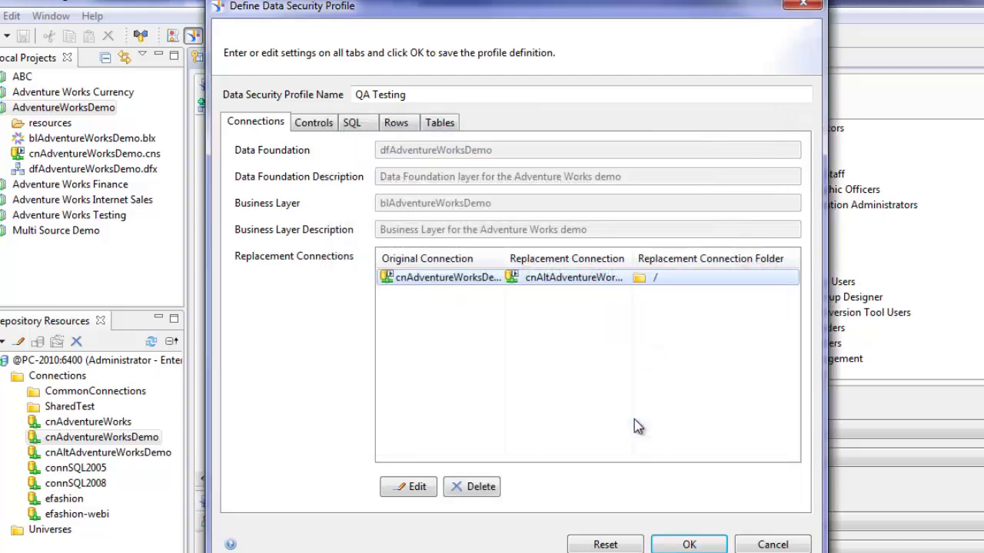
{"action": "left_click", "coordinate": [687, 543]}
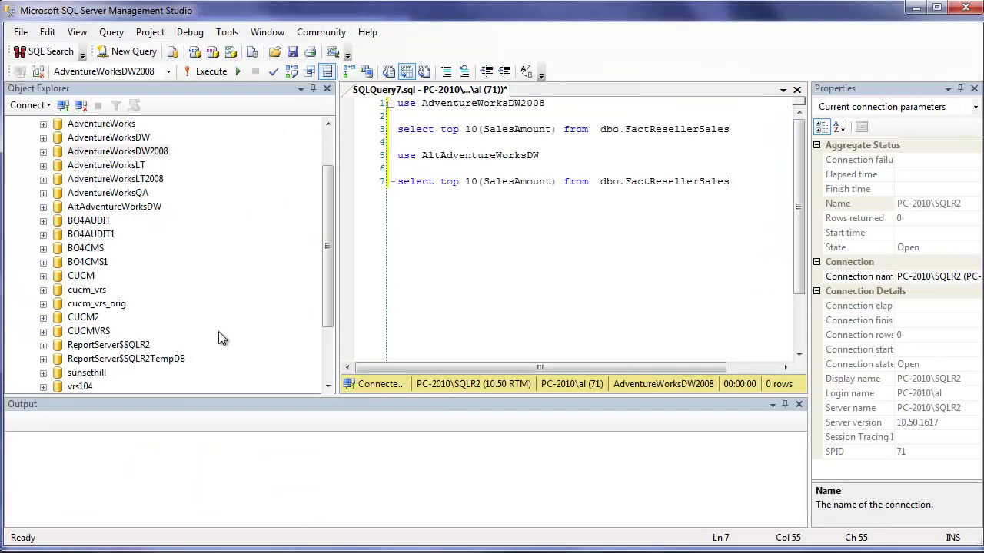
Step: Run the AdventureWorksDW2008 FactResellerSales SalesAmount query on lines 1–3
{"action": "left_click_drag", "start_coordinate": [329, 272], "coordinate": [331, 255]}
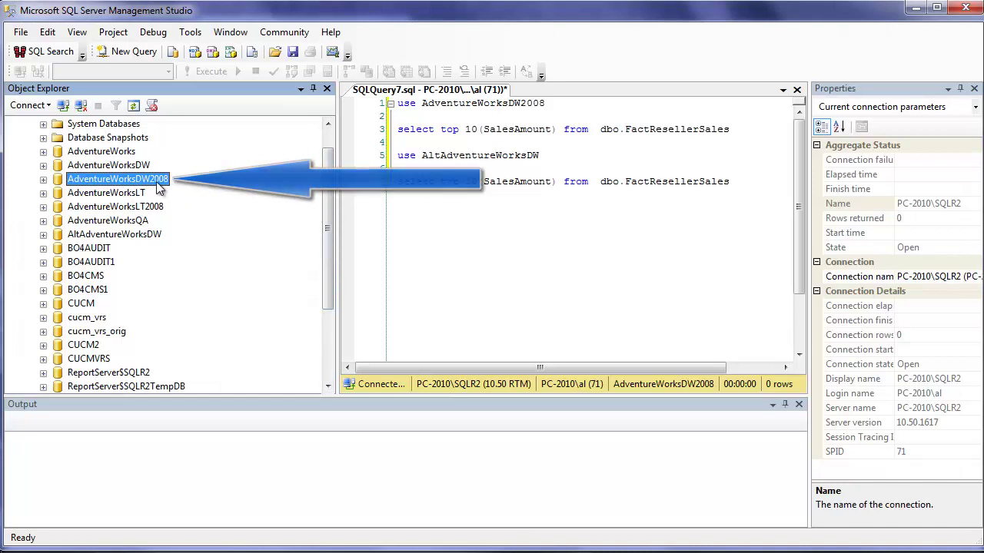
{"action": "left_click", "coordinate": [128, 238]}
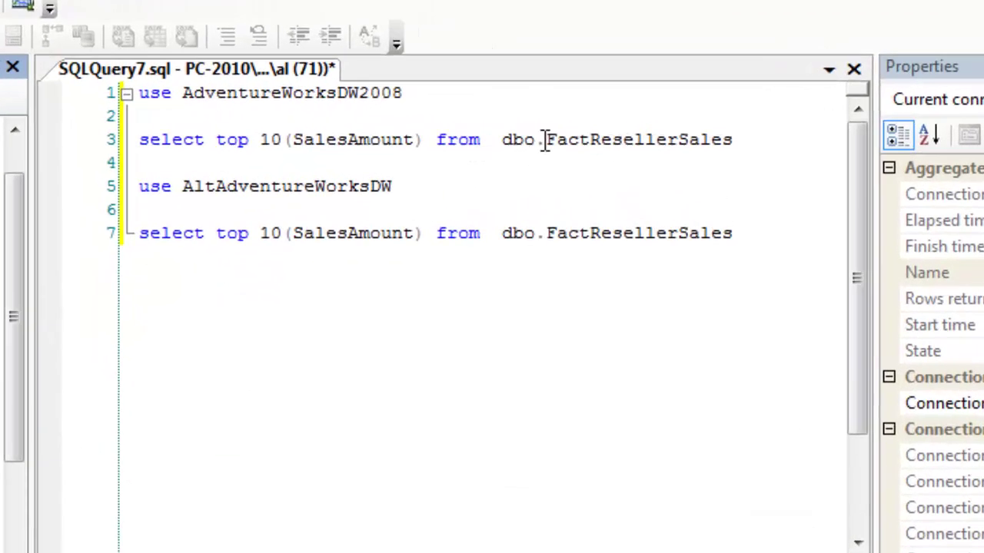
{"action": "left_click_drag", "start_coordinate": [501, 139], "coordinate": [743, 139]}
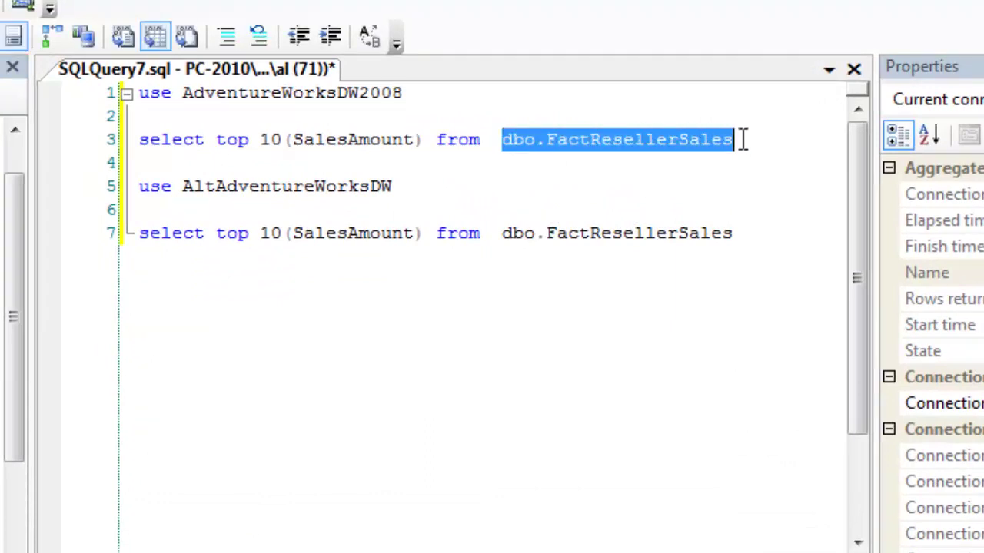
{"action": "left_click", "coordinate": [346, 141]}
{"action": "left_click_drag", "start_coordinate": [738, 138], "coordinate": [54, 104]}
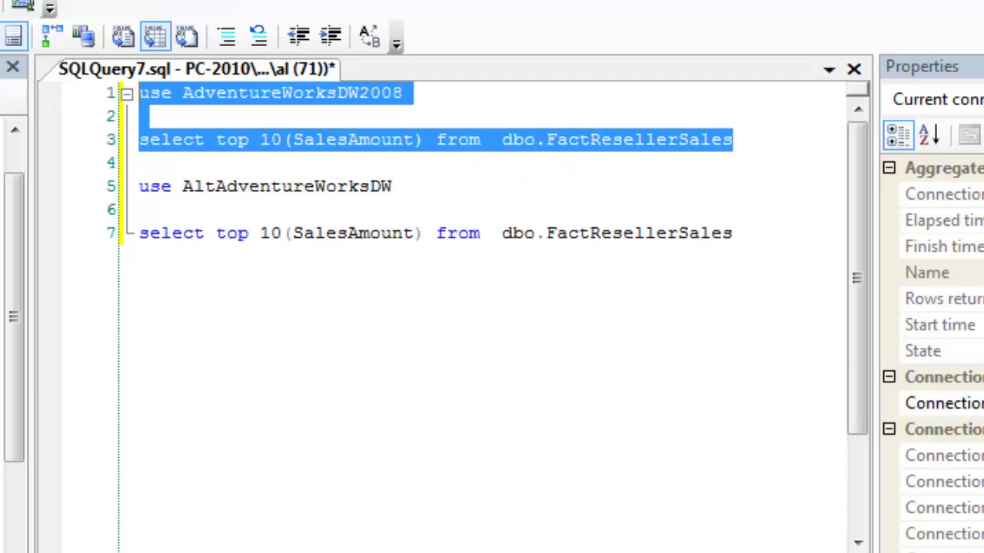
{"action": "key", "text": "F5"}
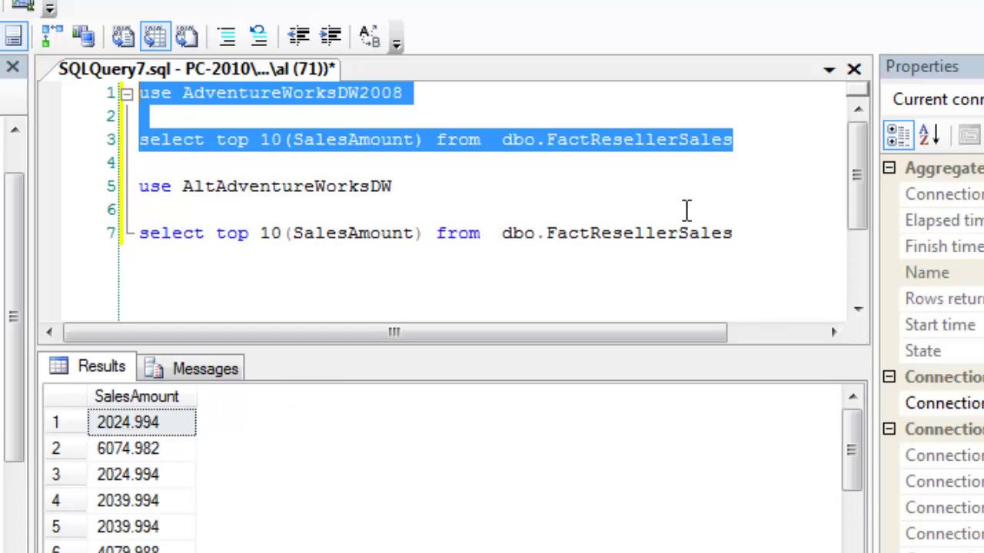
Step: Run the AltAdventureWorksDW query on lines 5–7 to compare its doubled values, e.g. 4049.988
{"action": "left_click_drag", "start_coordinate": [757, 233], "coordinate": [137, 177]}
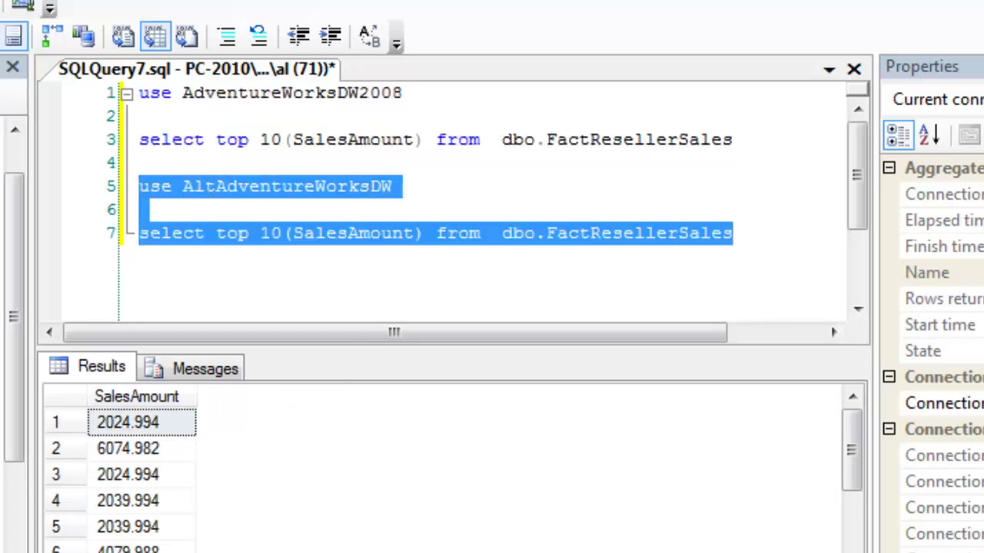
{"action": "key", "text": "F5"}
{"action": "left_click", "coordinate": [164, 437]}
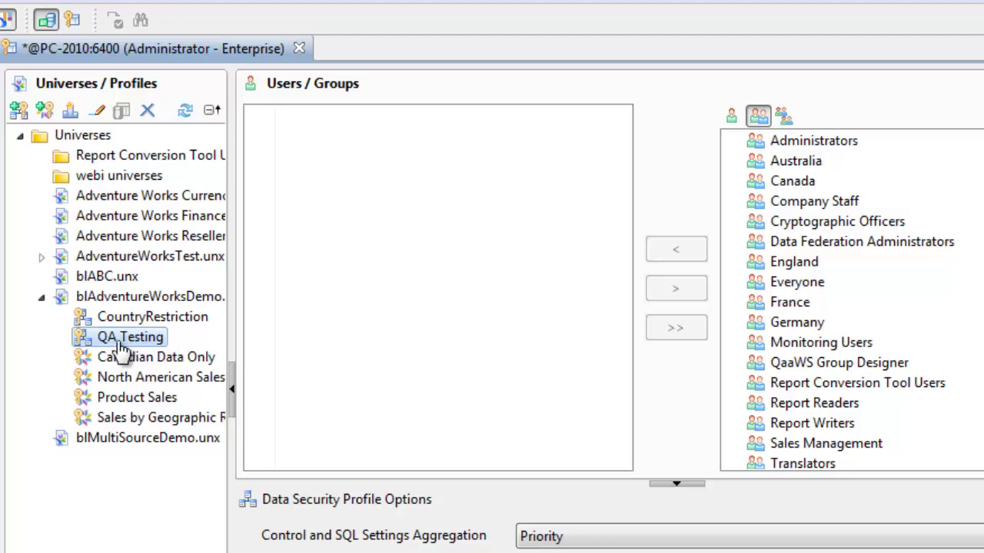
Step: Assign a user account to the QA Testing profile and save the security changes
{"action": "mouse_move", "coordinate": [854, 300]}
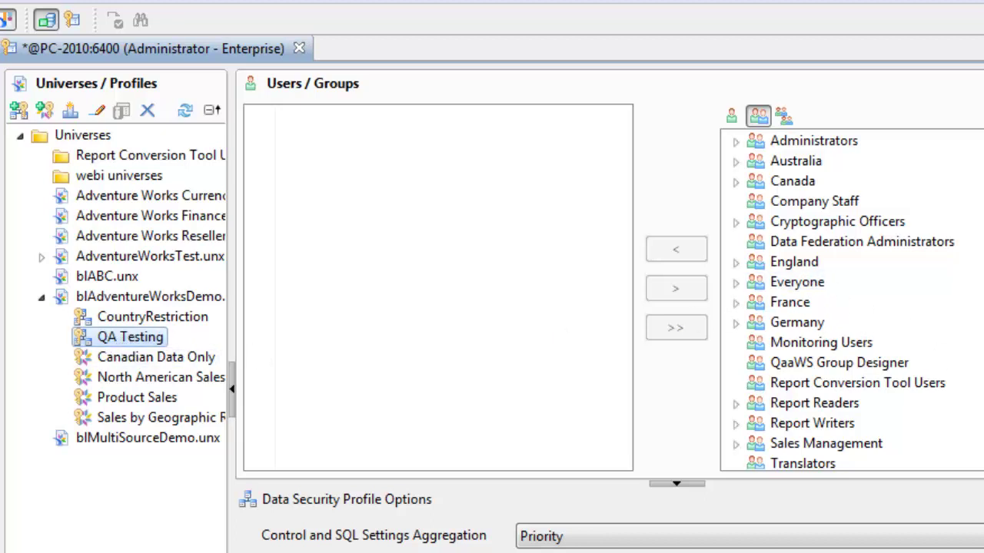
{"action": "left_click", "coordinate": [731, 117]}
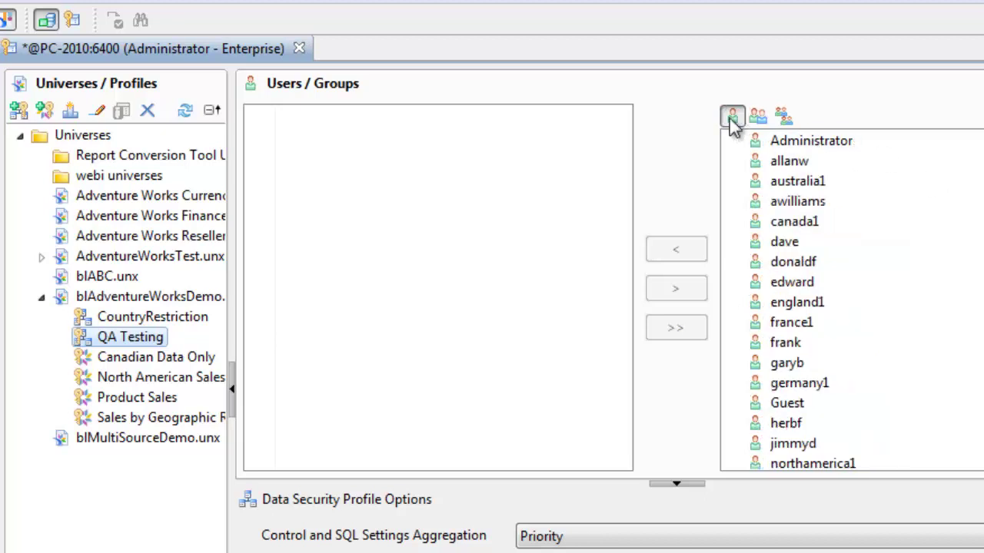
{"action": "left_click", "coordinate": [792, 262]}
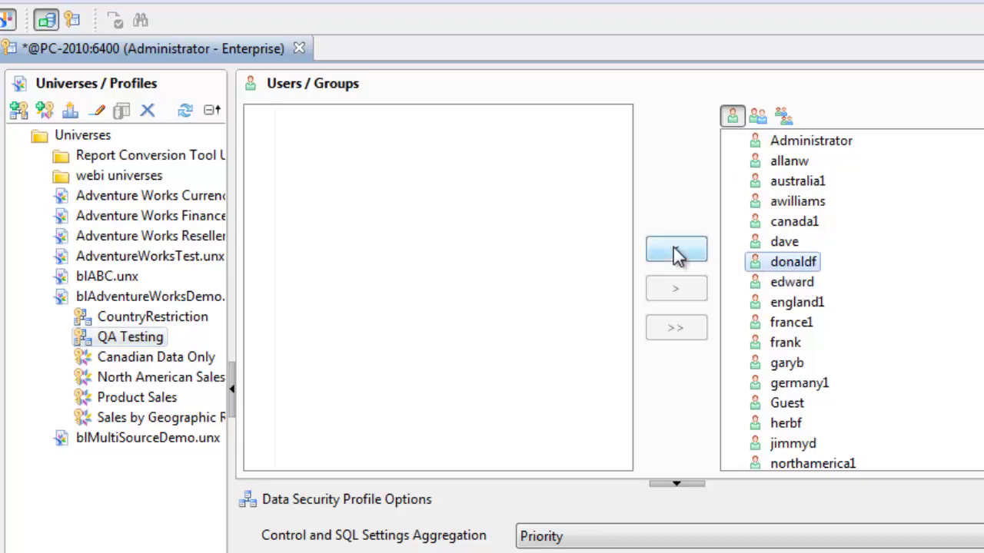
{"action": "left_click", "coordinate": [676, 251]}
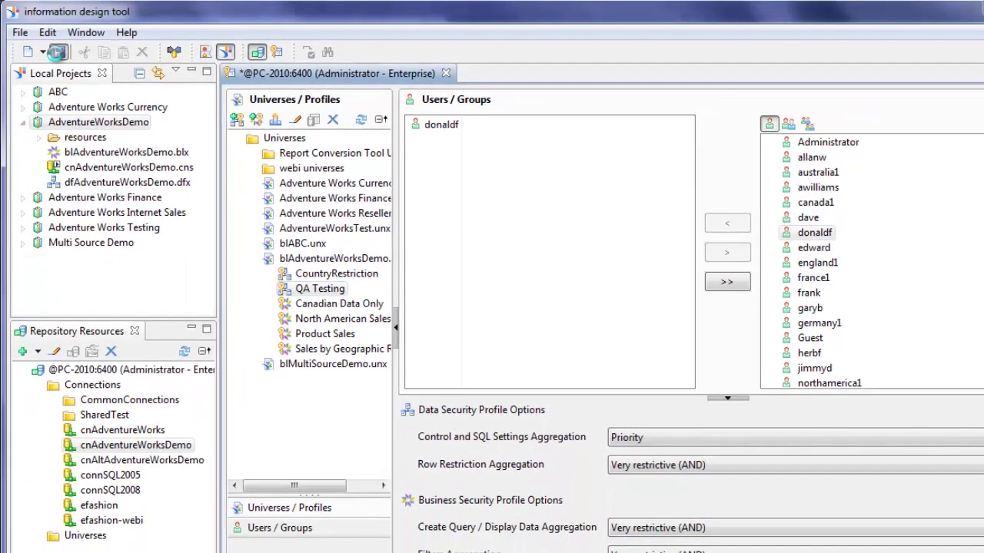
{"action": "left_click", "coordinate": [56, 51]}
{"action": "left_click", "coordinate": [318, 293]}
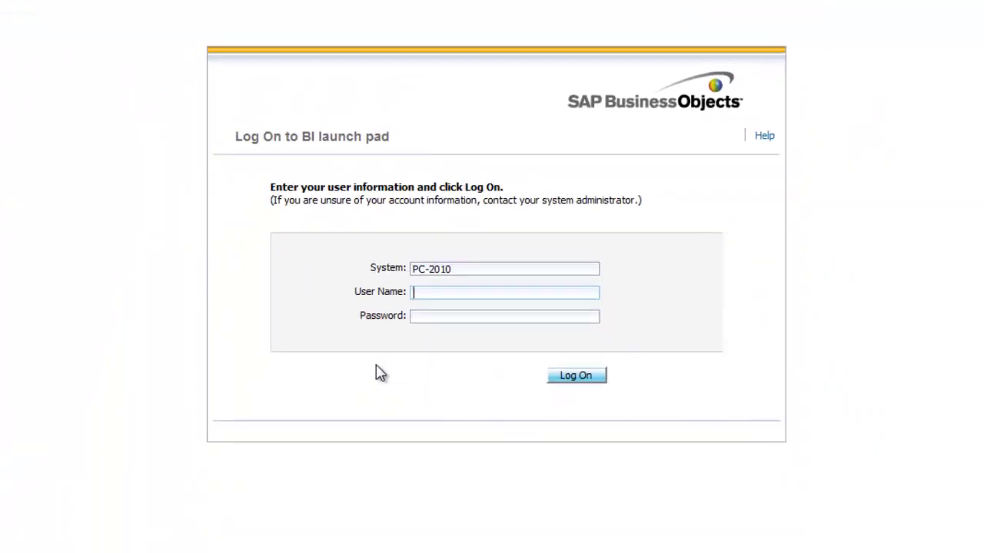
Step: Log on to BI launch pad with the first user's name and password
{"action": "type", "text": "garub"}
{"action": "key", "text": "Tab"}
{"action": "type", "text": "*********"}
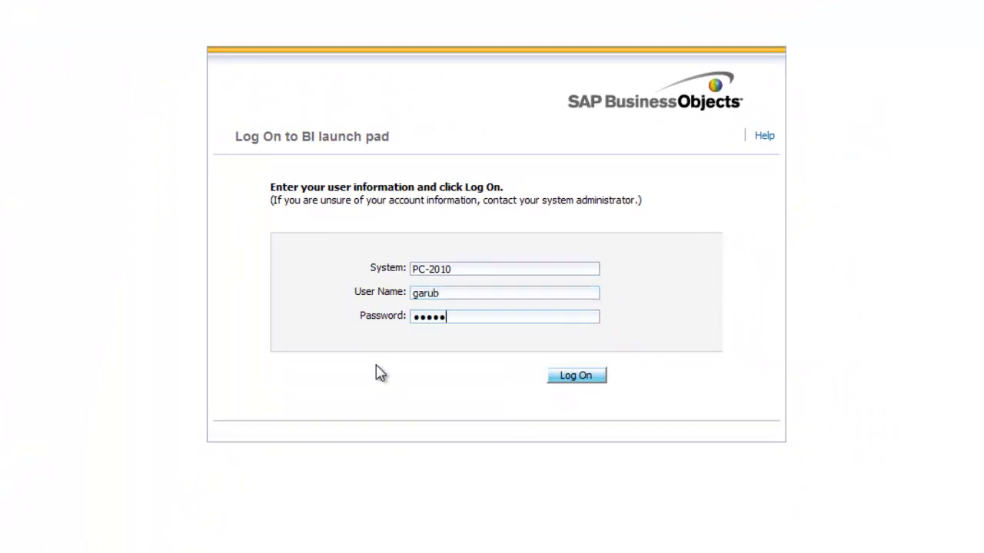
{"action": "key", "text": "Return"}
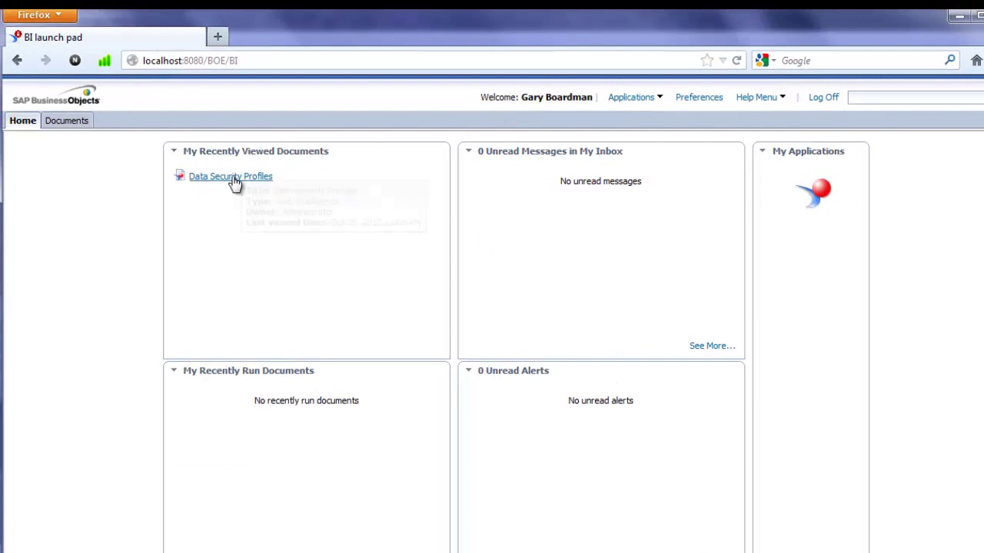
{"action": "left_click", "coordinate": [233, 179]}
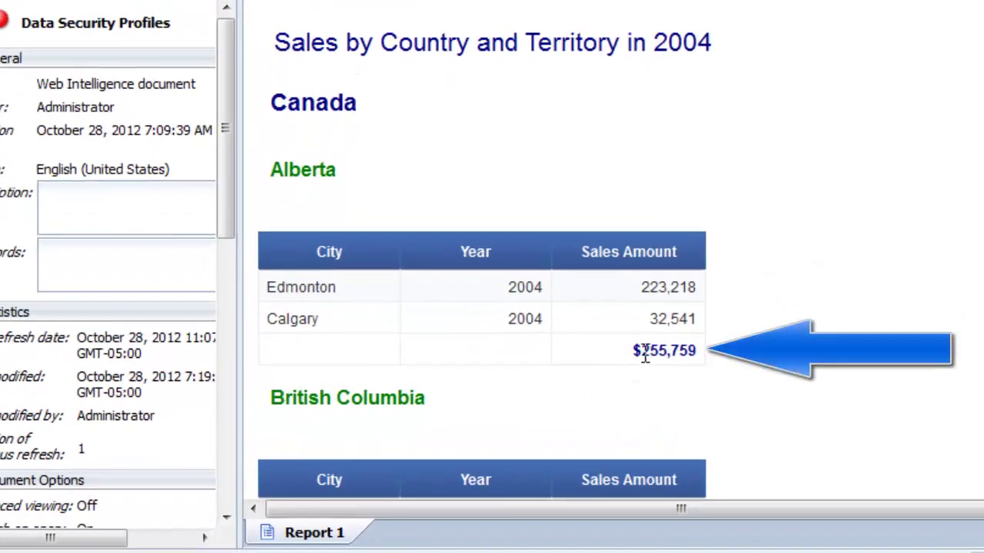
{"action": "left_click_drag", "start_coordinate": [644, 355], "coordinate": [666, 358]}
{"action": "left_click", "coordinate": [780, 372]}
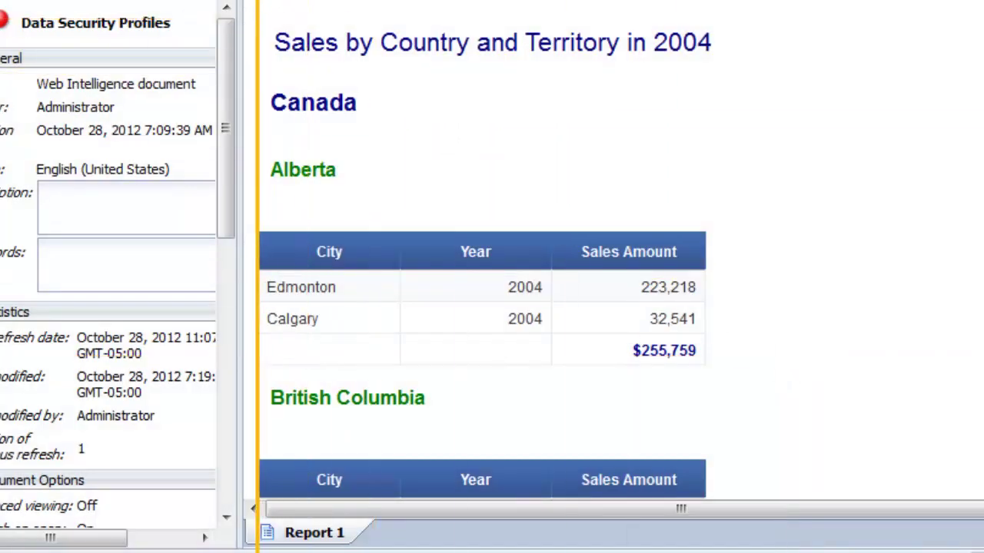
{"action": "left_click_drag", "start_coordinate": [257, 2], "coordinate": [779, 381]}
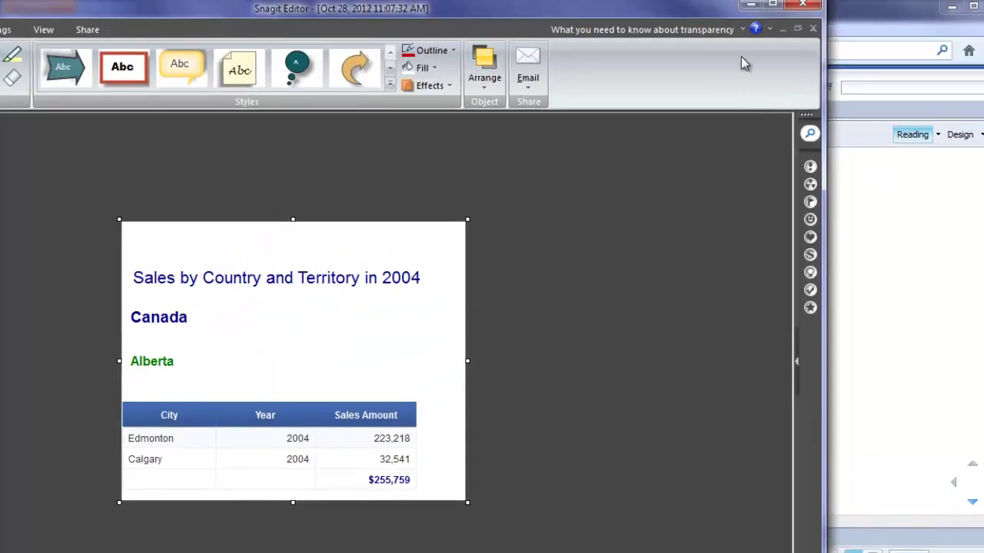
{"action": "left_click", "coordinate": [750, 5]}
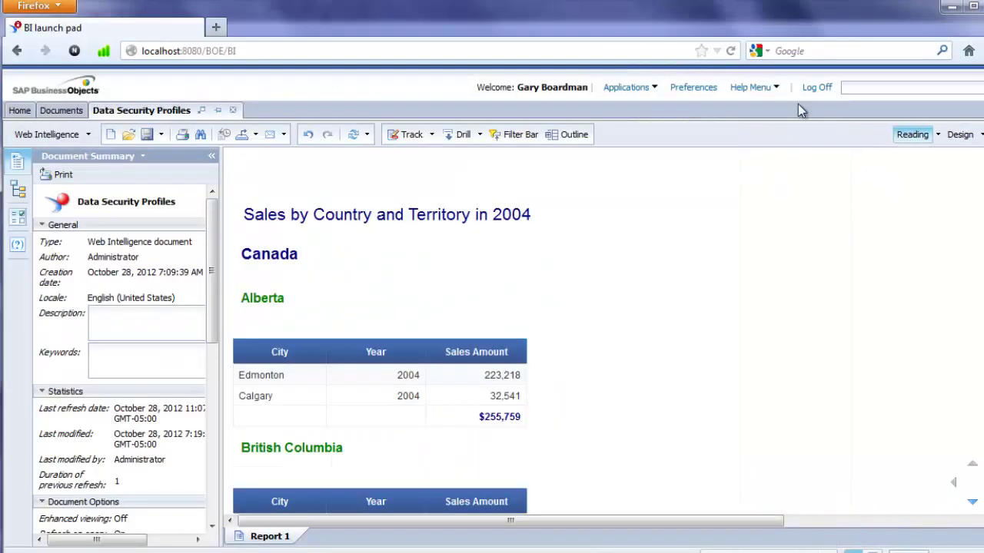
Step: Log off, leave the report page, and log back on as a second user
{"action": "left_click", "coordinate": [815, 87]}
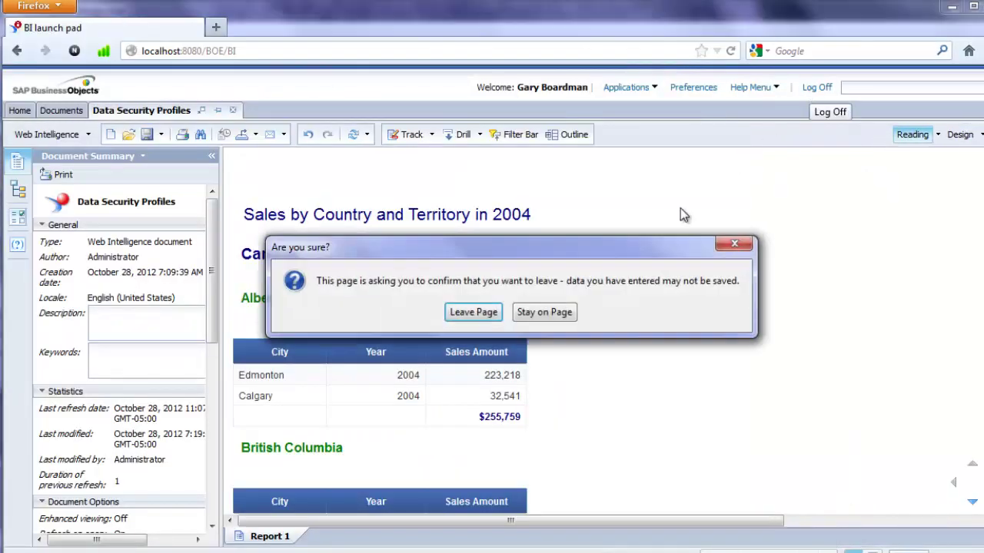
{"action": "left_click", "coordinate": [471, 309]}
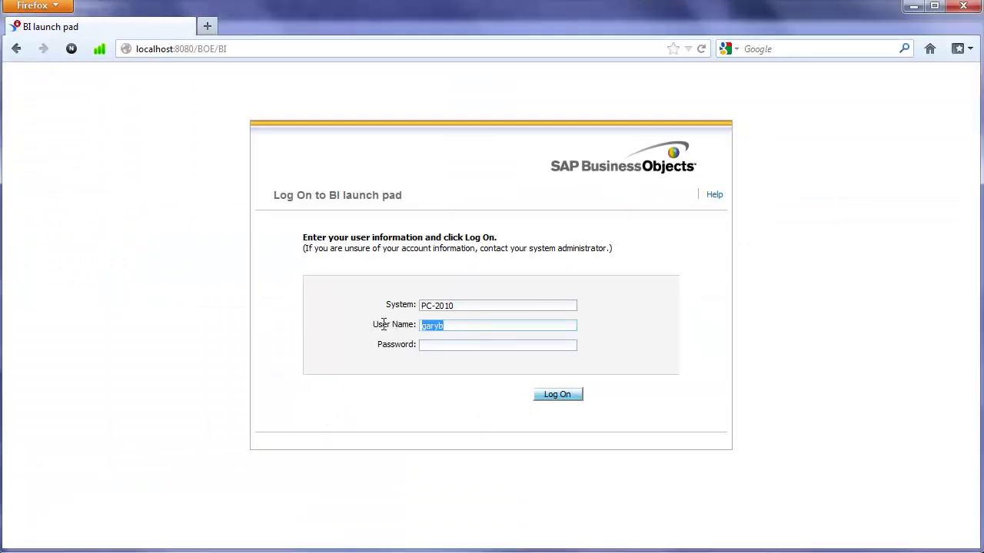
{"action": "type", "text": "donaldg"}
{"action": "key", "text": "BackSpace"}
{"action": "type", "text": "f"}
{"action": "key", "text": "Tab"}
{"action": "type", "text": "********"}
{"action": "key", "text": "Return"}
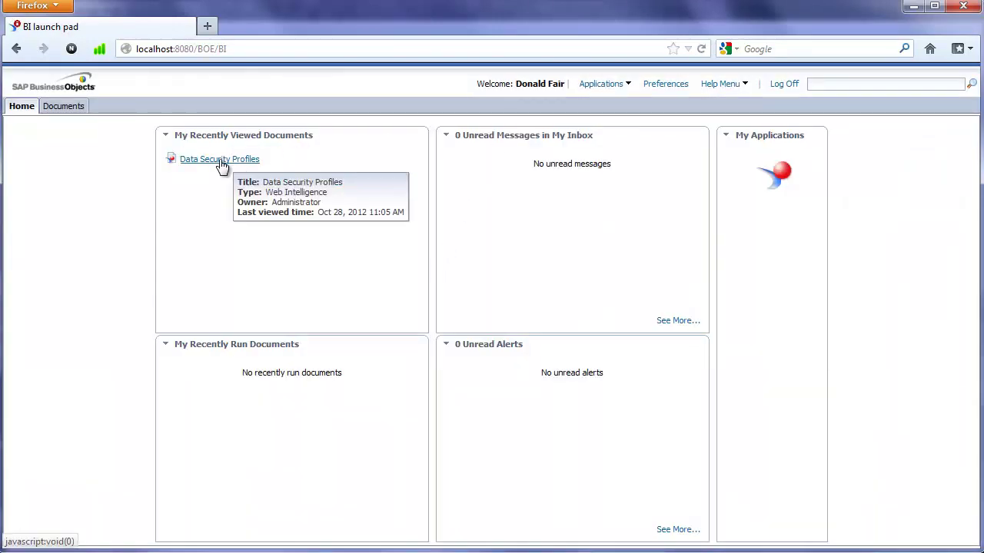
Step: Open the Data Security Profiles report and check Alberta's 2004 total of $511,517
{"action": "left_click", "coordinate": [220, 161]}
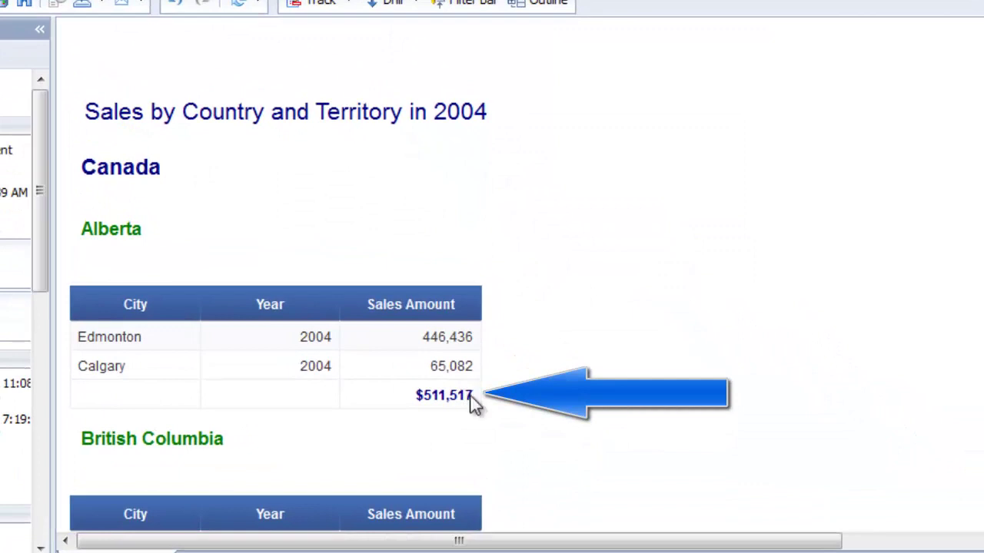
{"action": "left_click_drag", "start_coordinate": [475, 405], "coordinate": [415, 402]}
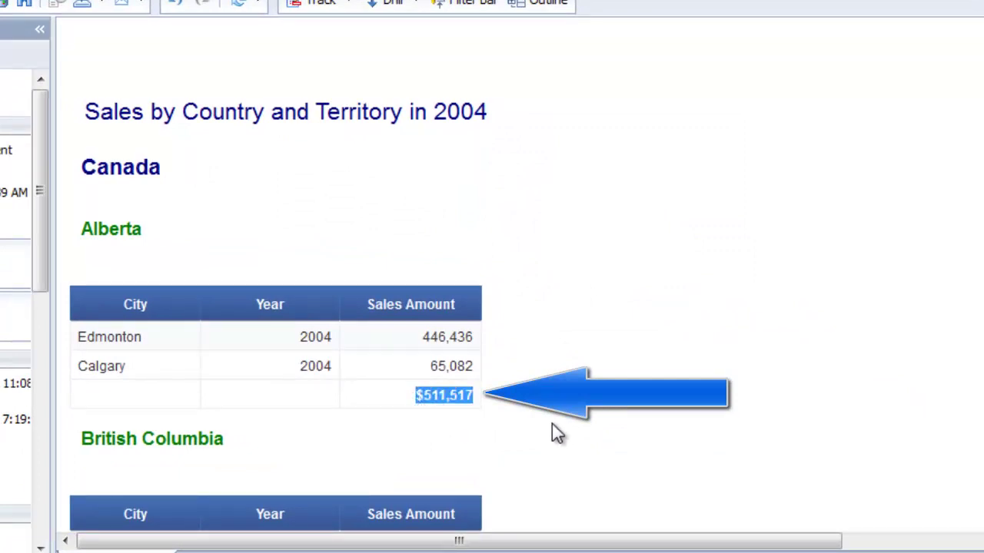
{"action": "left_click", "coordinate": [551, 390]}
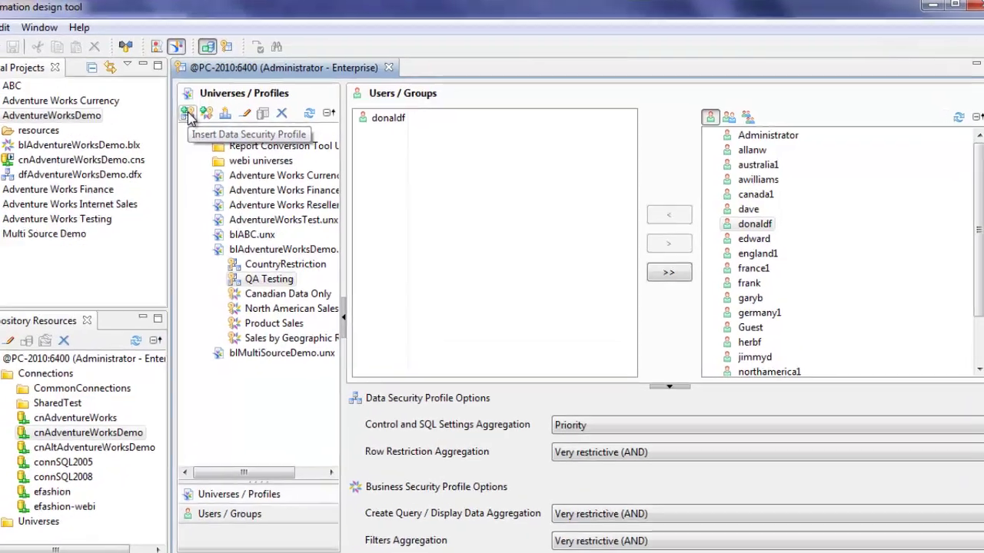
Step: Start another data security profile on blAdventureWorksDemo.unx, still carrying the default name
{"action": "left_click", "coordinate": [218, 112]}
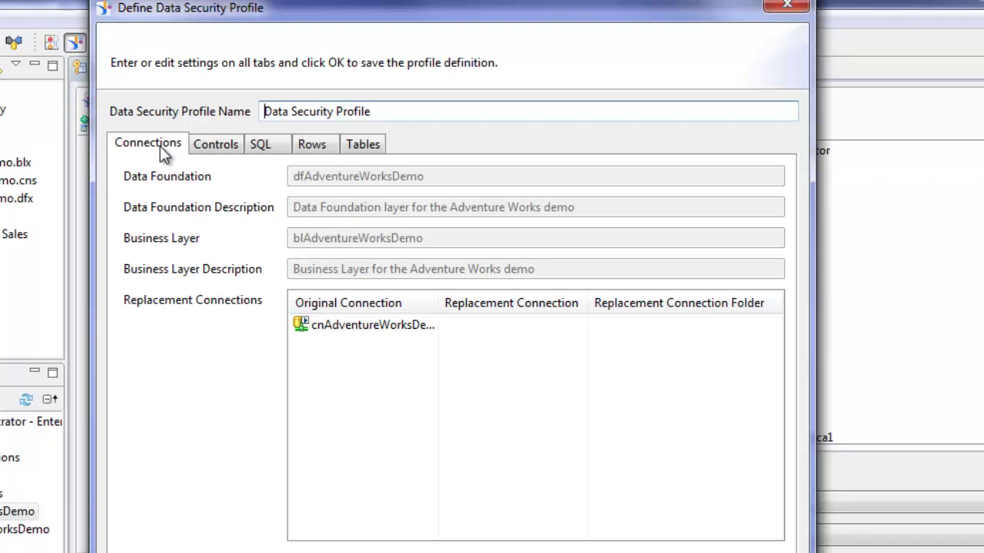
Step: Review the new profile's query controls: results limited to 100000 rows and execution to 15 minutes
{"action": "left_click", "coordinate": [217, 149]}
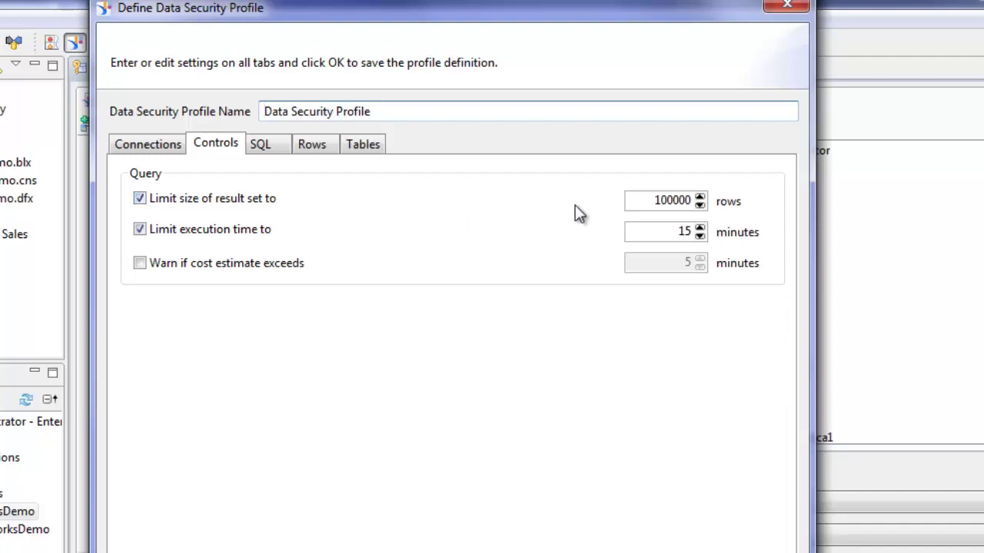
{"action": "left_click_drag", "start_coordinate": [636, 198], "coordinate": [694, 199]}
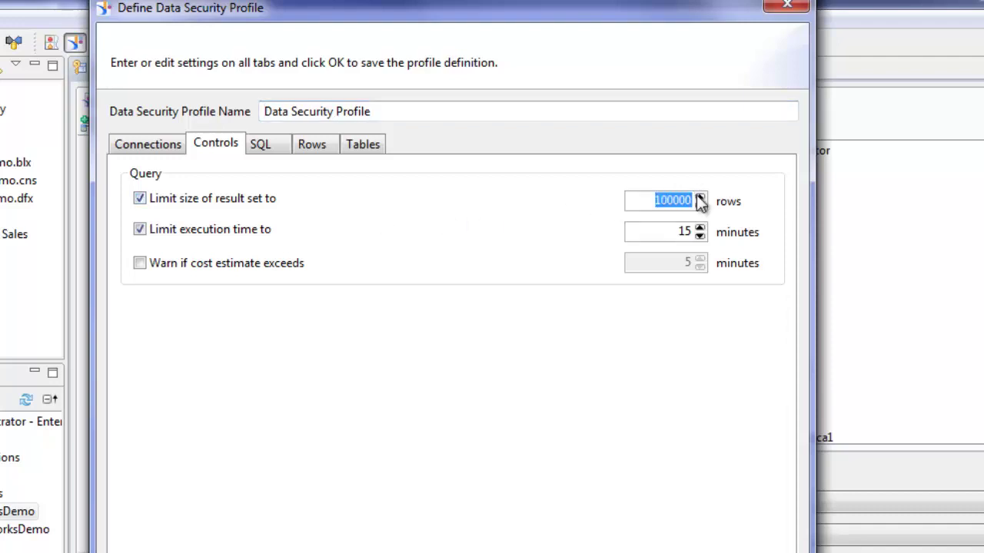
{"action": "left_click_drag", "start_coordinate": [645, 232], "coordinate": [698, 231]}
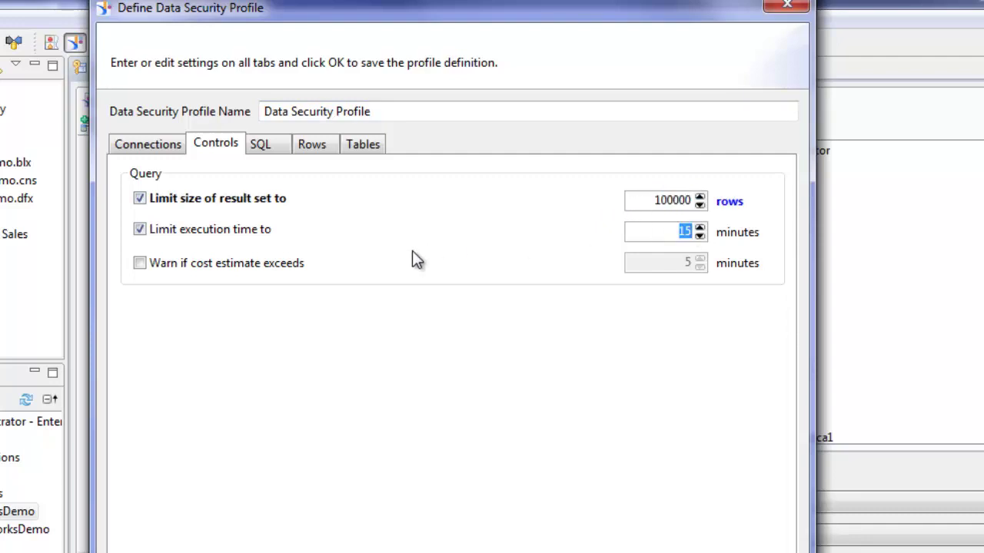
Step: Show the profile's SQL options: subqueries, set operators, multiple statements and Cartesian products all disallowed
{"action": "left_click", "coordinate": [264, 147]}
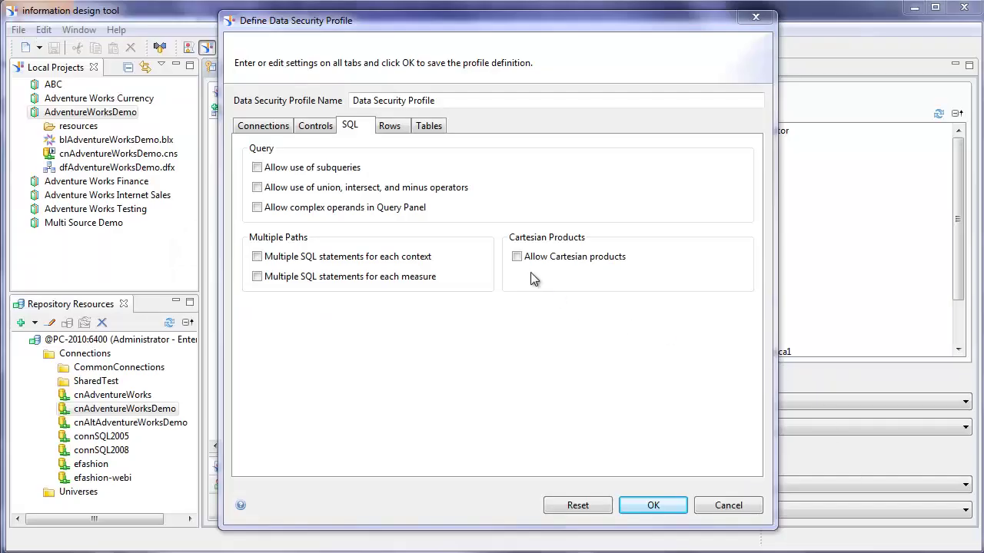
Step: Add a new row restriction on the GeographySalesTerritory table
{"action": "left_click", "coordinate": [389, 128]}
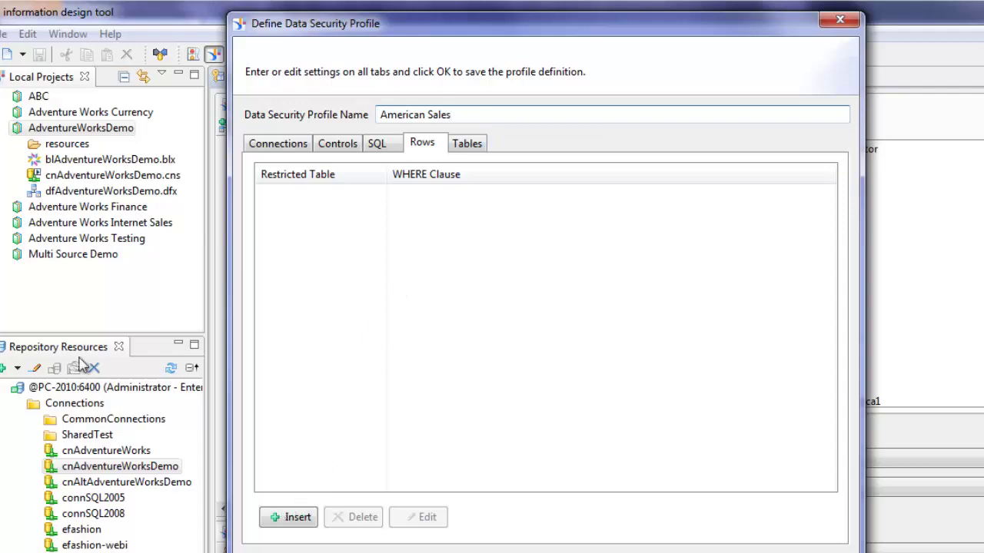
{"action": "left_click", "coordinate": [296, 520]}
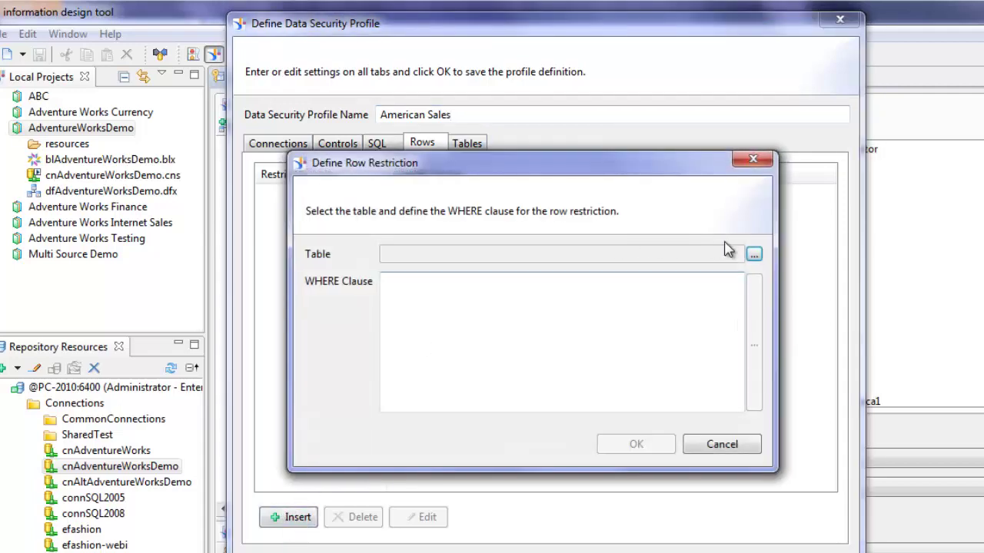
{"action": "left_click", "coordinate": [753, 256]}
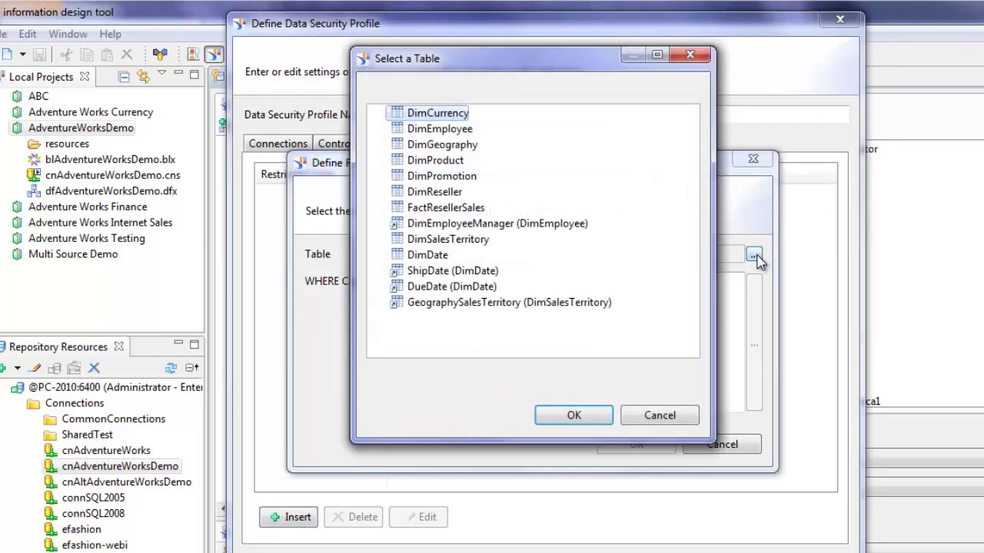
{"action": "left_click", "coordinate": [433, 305]}
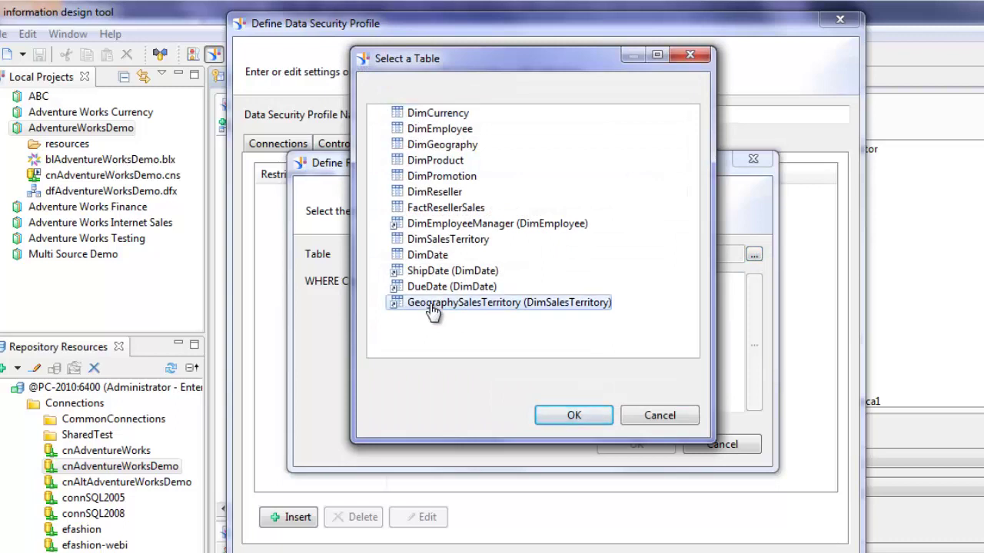
{"action": "left_click", "coordinate": [574, 415]}
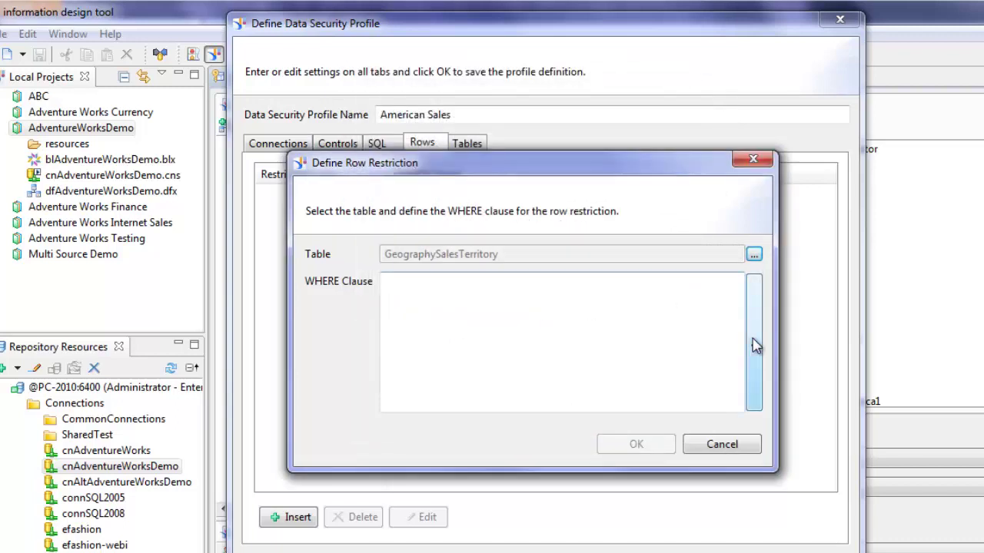
Step: Build and validate the WHERE clause SalesTerritoryCountry = 'United States', then add the restriction
{"action": "left_click", "coordinate": [750, 345]}
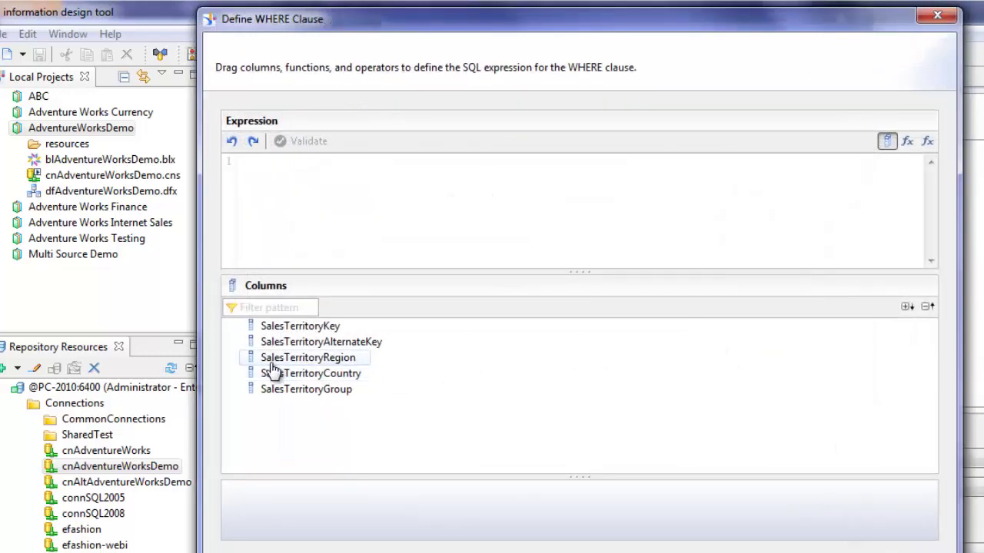
{"action": "double_click", "coordinate": [315, 375]}
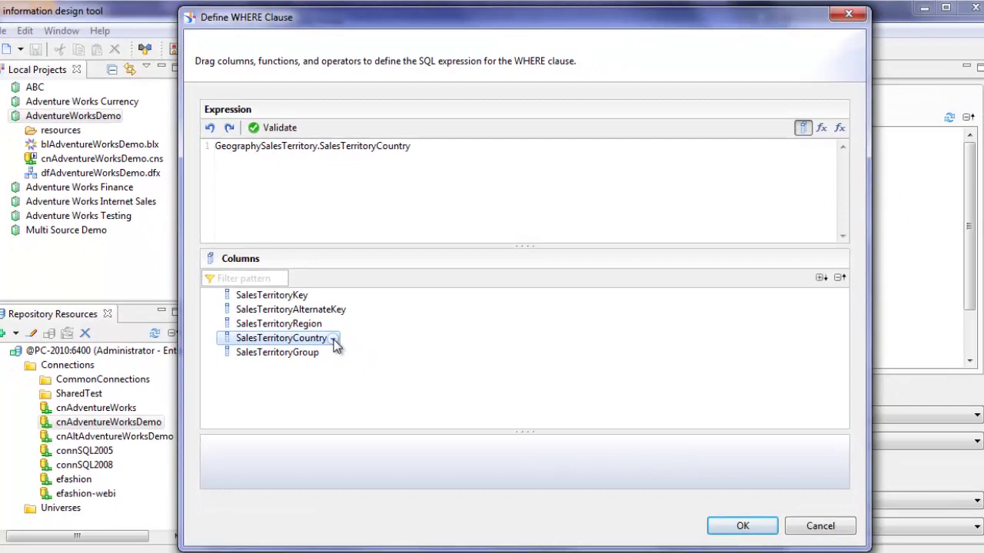
{"action": "left_click", "coordinate": [356, 362]}
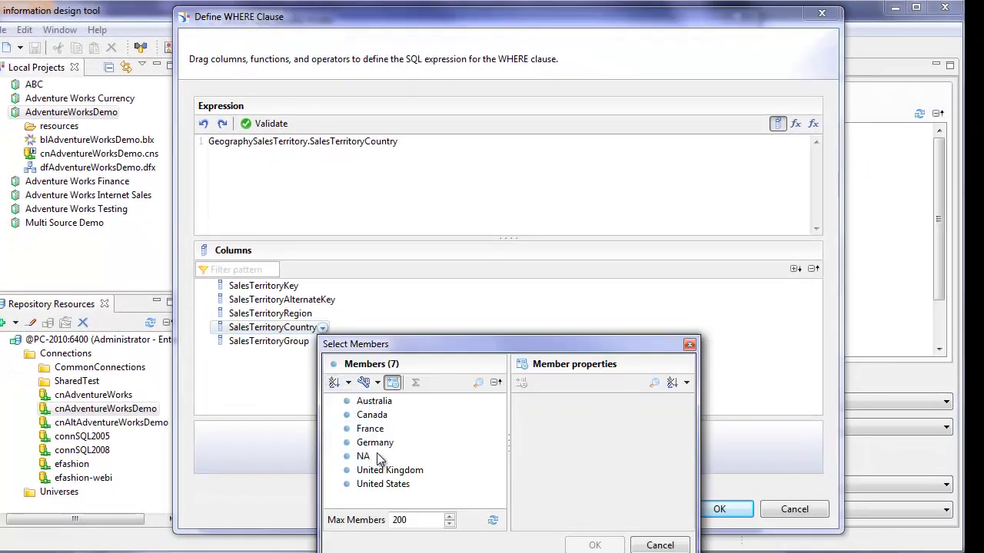
{"action": "left_click", "coordinate": [383, 484]}
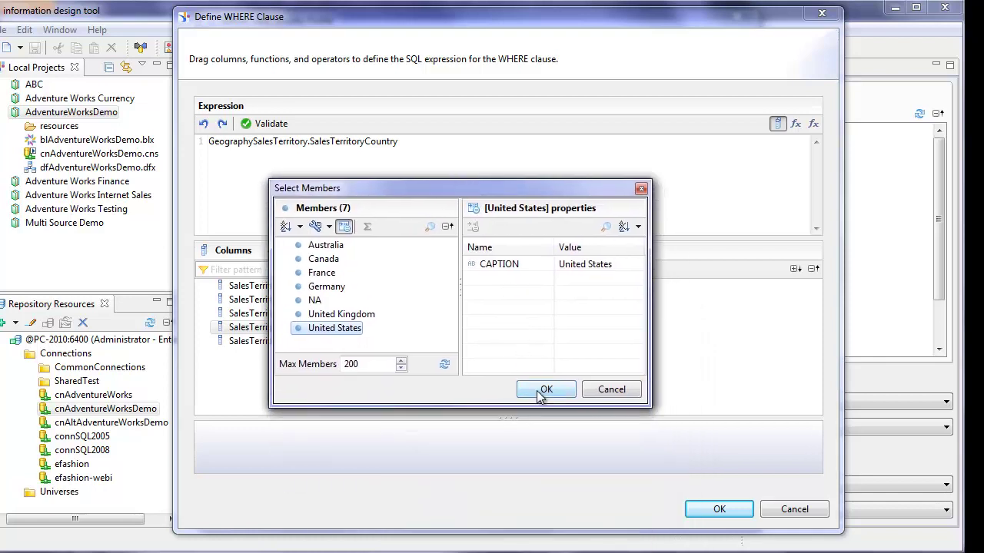
{"action": "left_click", "coordinate": [544, 389]}
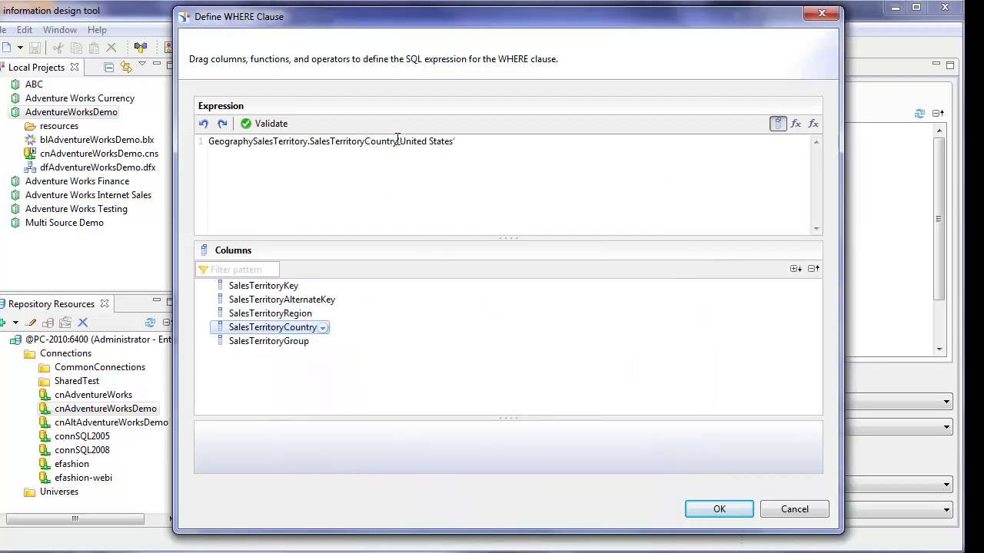
{"action": "type", "text": "="}
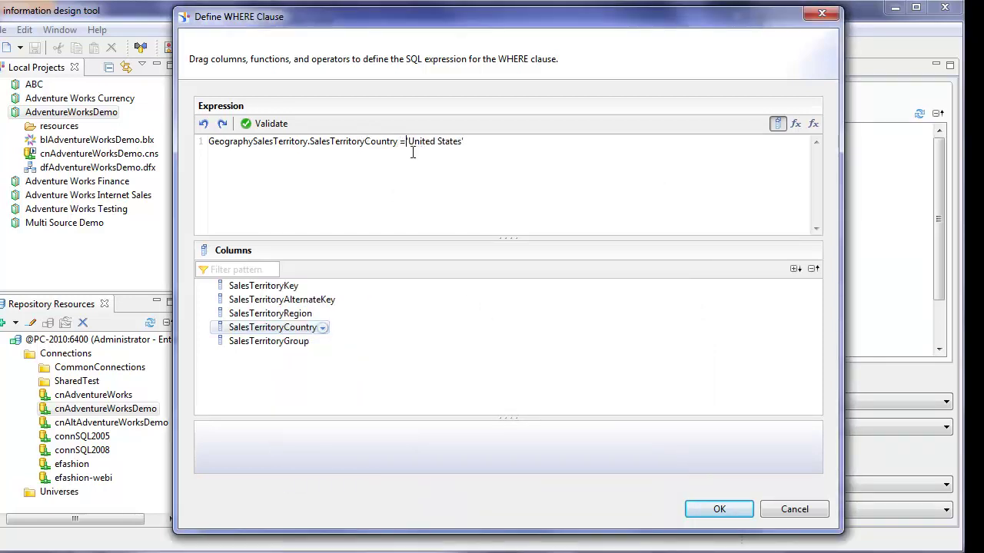
{"action": "left_click", "coordinate": [261, 126]}
{"action": "left_click", "coordinate": [591, 292]}
{"action": "left_click_drag", "start_coordinate": [311, 142], "coordinate": [400, 143]}
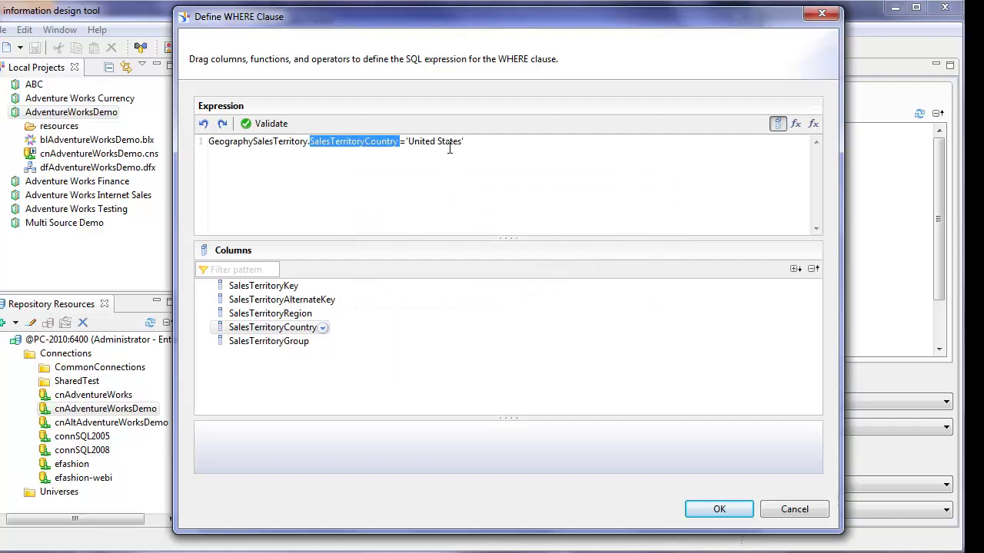
{"action": "left_click", "coordinate": [714, 509]}
{"action": "left_click", "coordinate": [578, 390]}
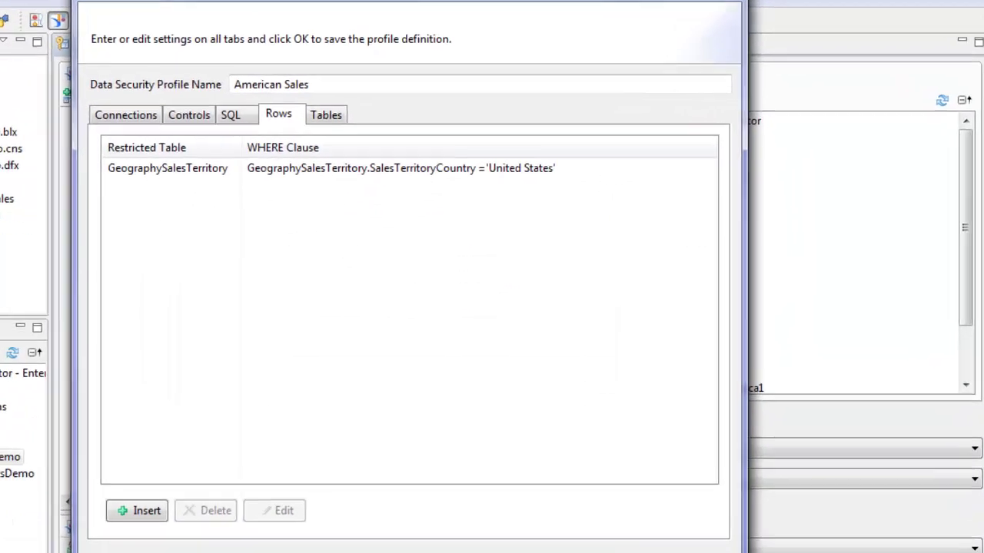
Step: Assign the American Sales profile to the selected user and save the security settings
{"action": "left_click", "coordinate": [634, 505]}
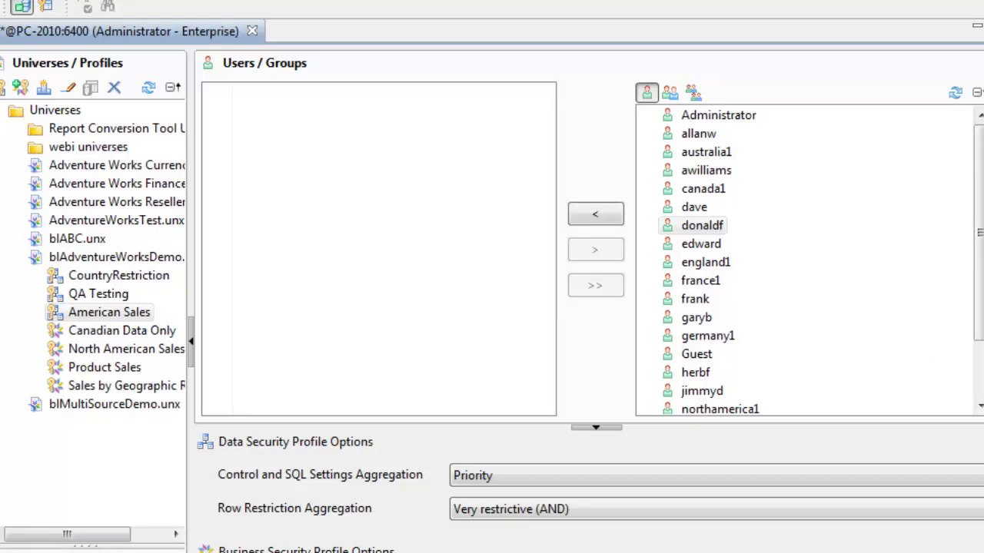
{"action": "left_click", "coordinate": [701, 392]}
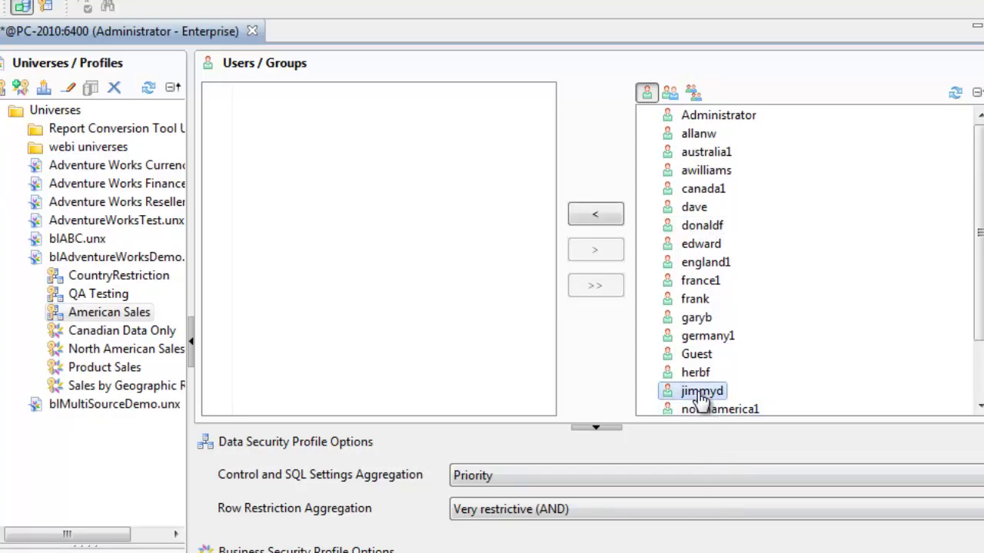
{"action": "left_click", "coordinate": [596, 216]}
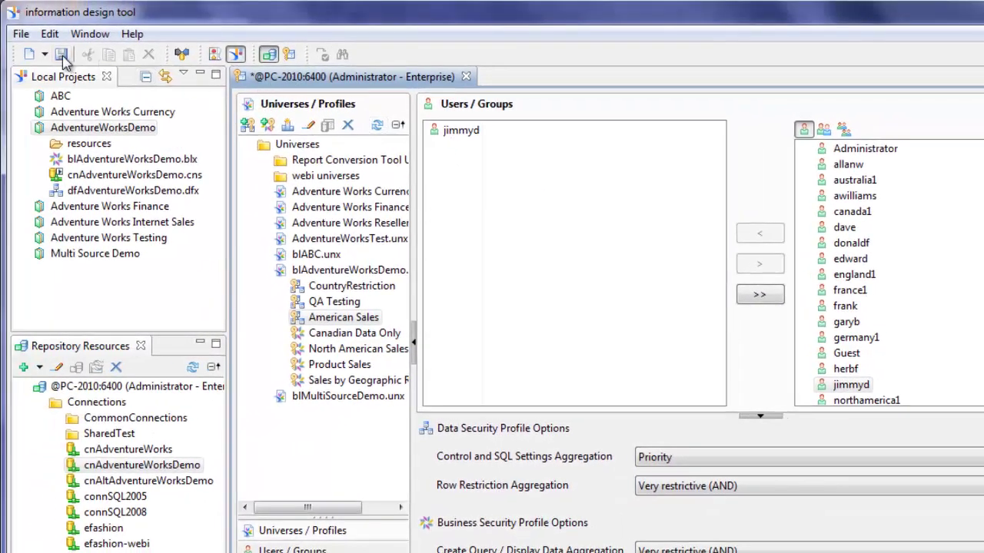
{"action": "left_click", "coordinate": [62, 55]}
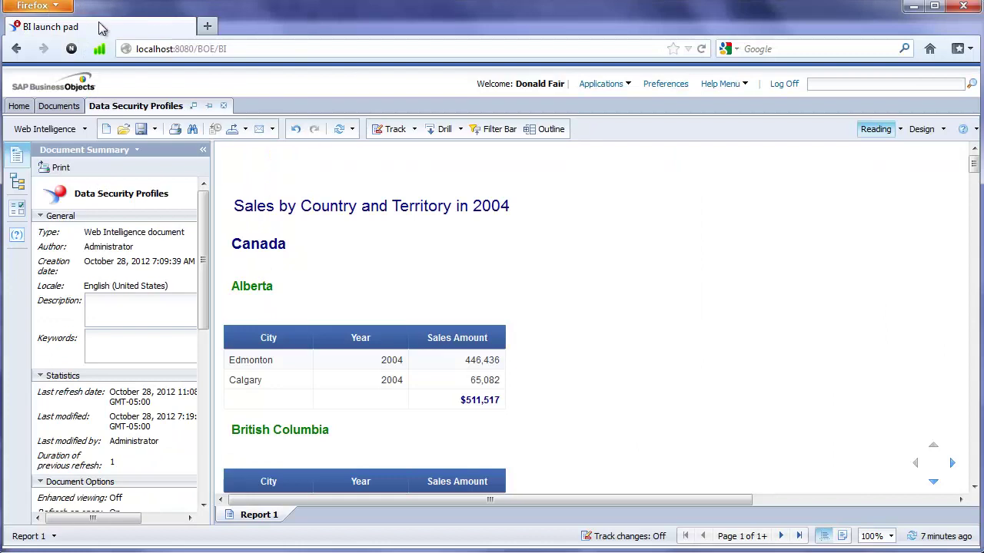
Step: Log off BI launch pad and log back on under a different user name
{"action": "left_click", "coordinate": [785, 86]}
{"action": "left_click", "coordinate": [452, 304]}
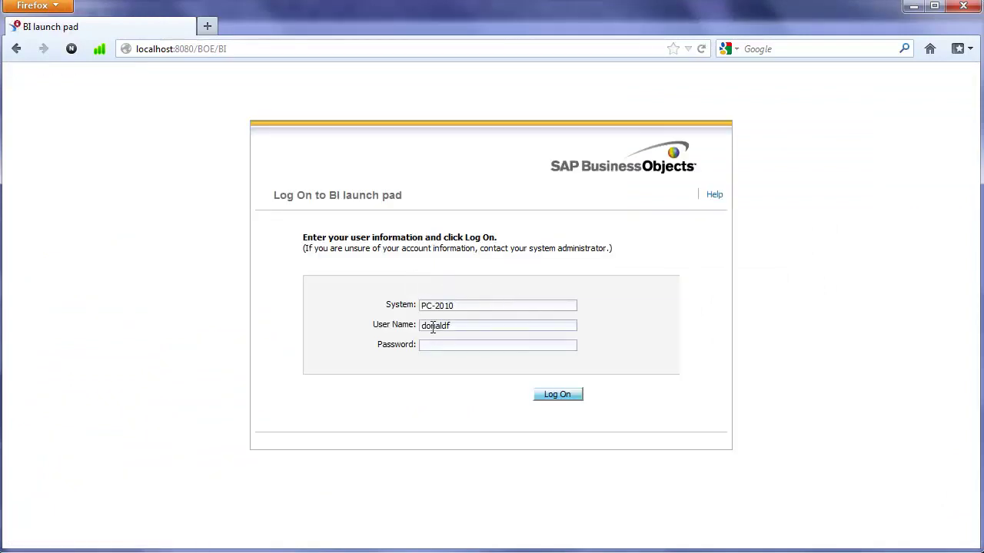
{"action": "left_click_drag", "start_coordinate": [457, 328], "coordinate": [378, 331]}
{"action": "type", "text": "j"}
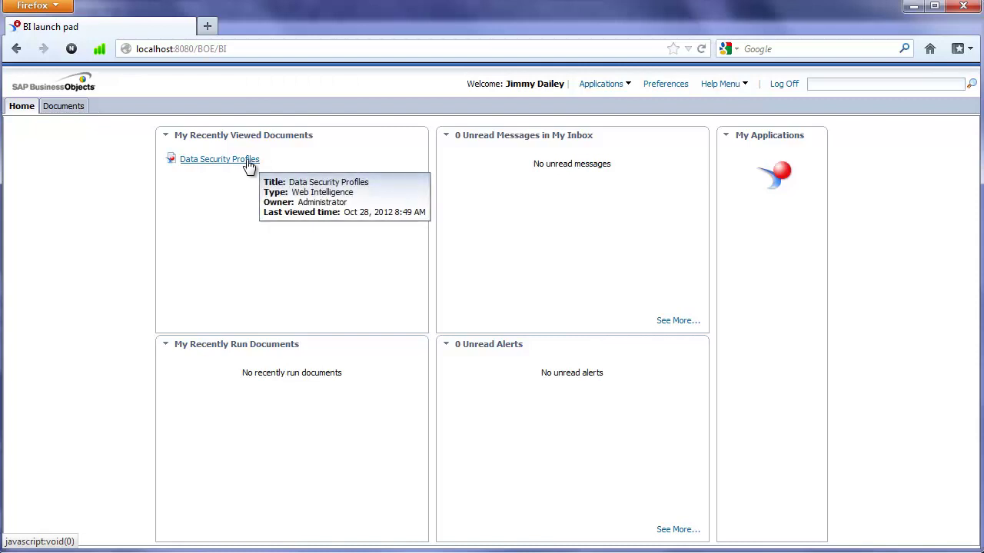
Step: Open the Data Security Profiles report and scroll through its 2004 United States sales
{"action": "left_click", "coordinate": [200, 159]}
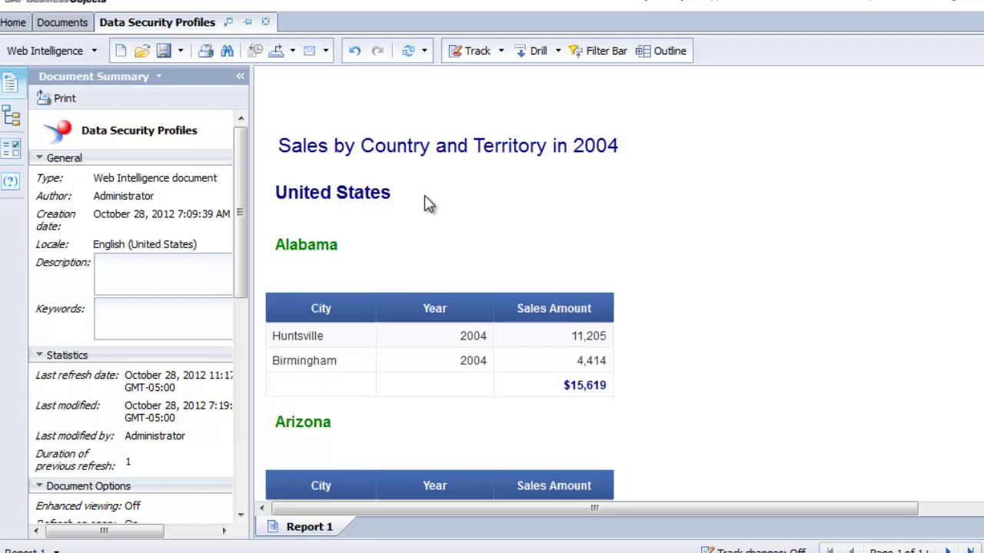
{"action": "scroll", "coordinate": [440, 285], "scroll_direction": "down", "scroll_amount": 20}
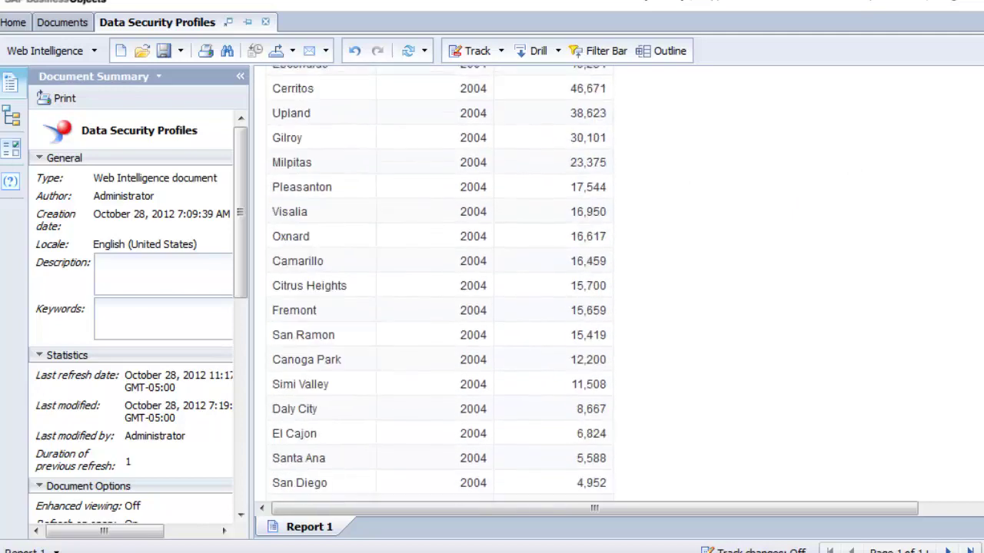
{"action": "scroll", "coordinate": [439, 284], "scroll_direction": "down", "scroll_amount": 15}
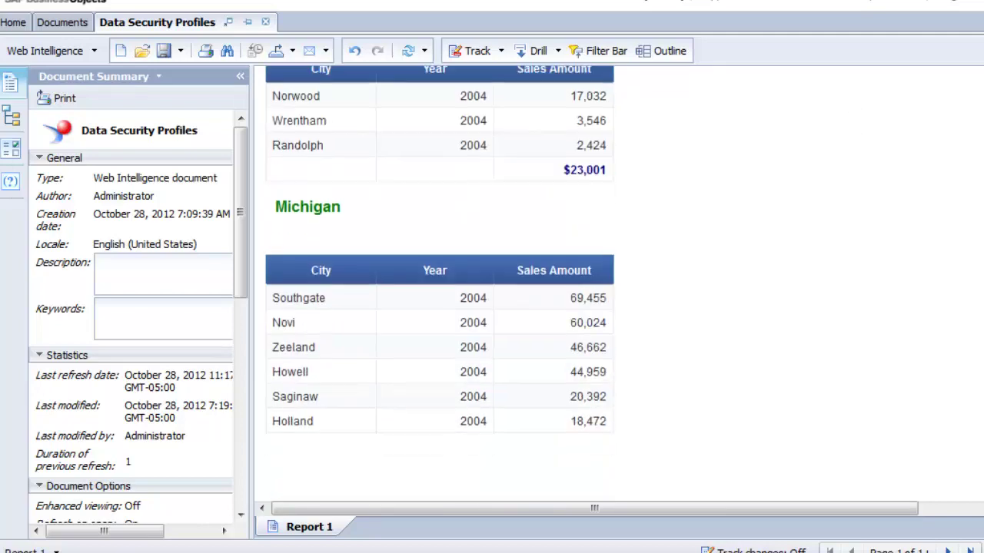
{"action": "scroll", "coordinate": [440, 284], "scroll_direction": "up", "scroll_amount": 20}
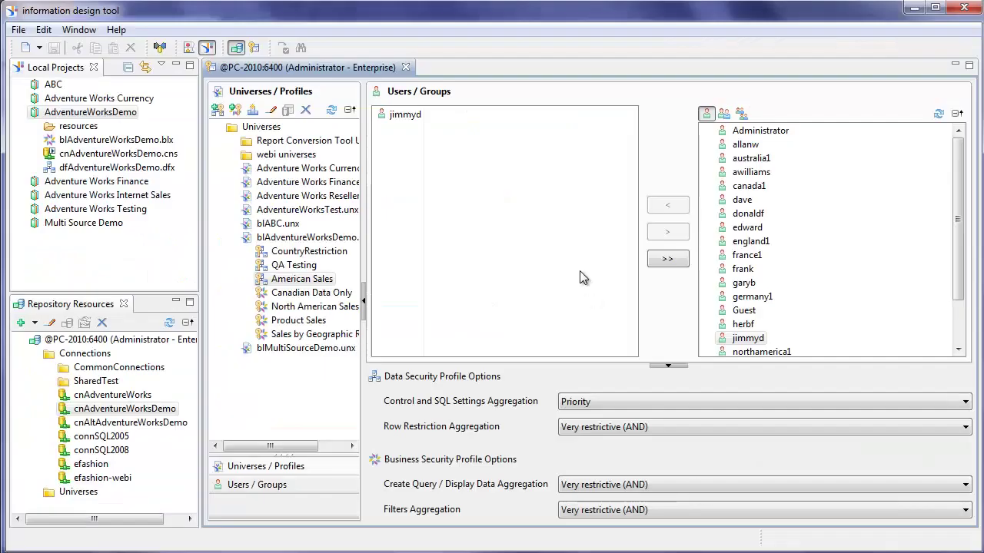
Step: Start a new data security profile, check its empty Tables replacement list, and cancel
{"action": "left_click", "coordinate": [218, 110]}
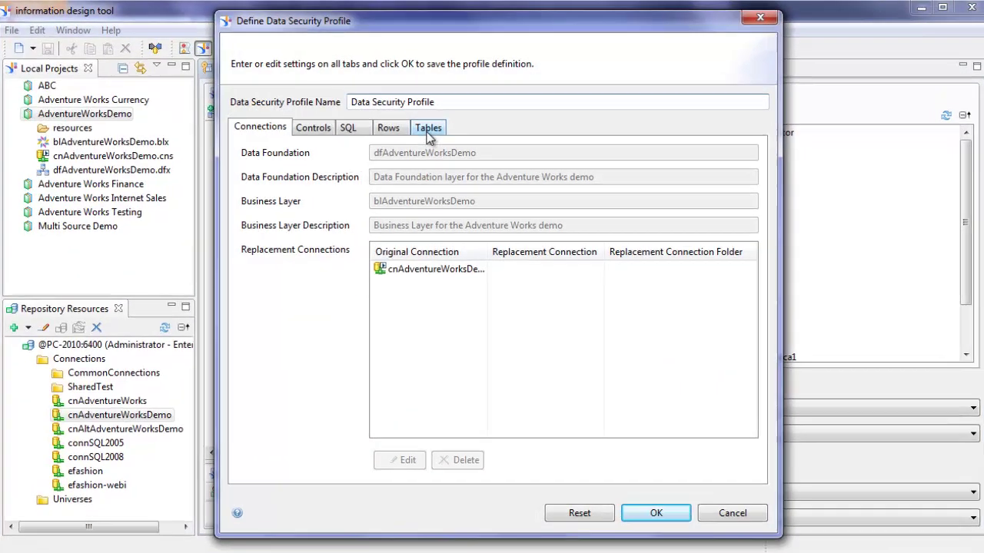
{"action": "left_click", "coordinate": [428, 129]}
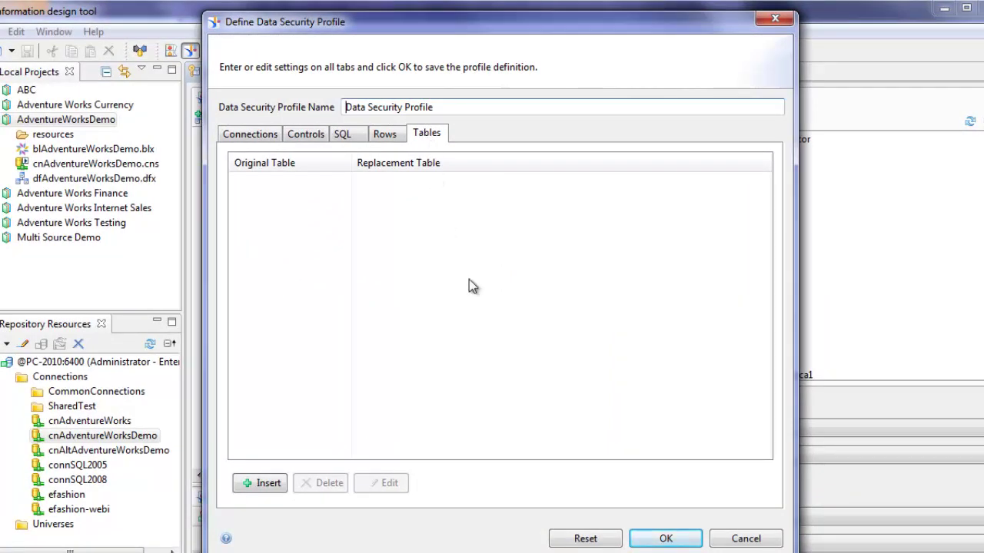
{"action": "left_click", "coordinate": [744, 539]}
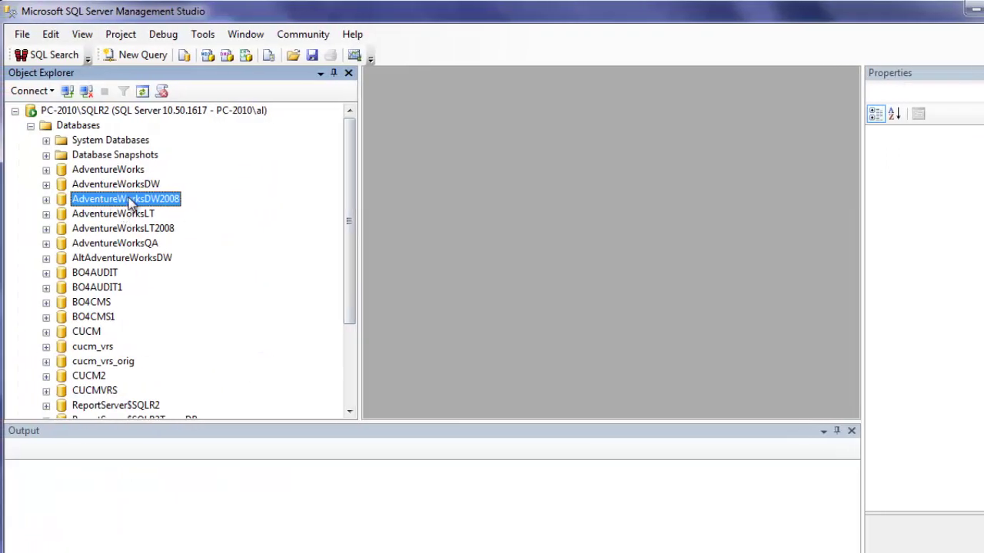
Step: Expand AdventureWorksDW2008's tables and locate FactResellerSales and FactResellerSalesCAD
{"action": "left_click", "coordinate": [46, 200]}
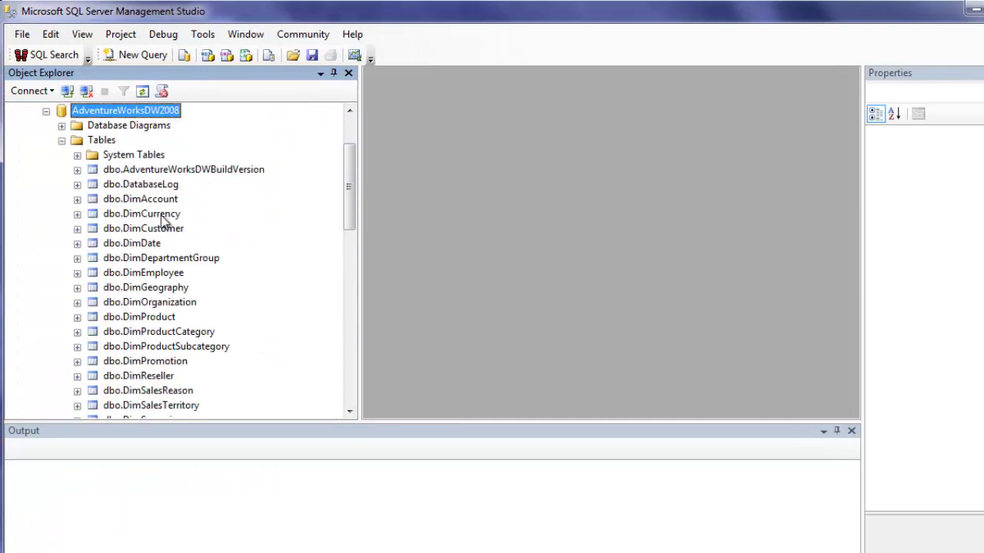
{"action": "left_click_drag", "start_coordinate": [345, 202], "coordinate": [368, 285]}
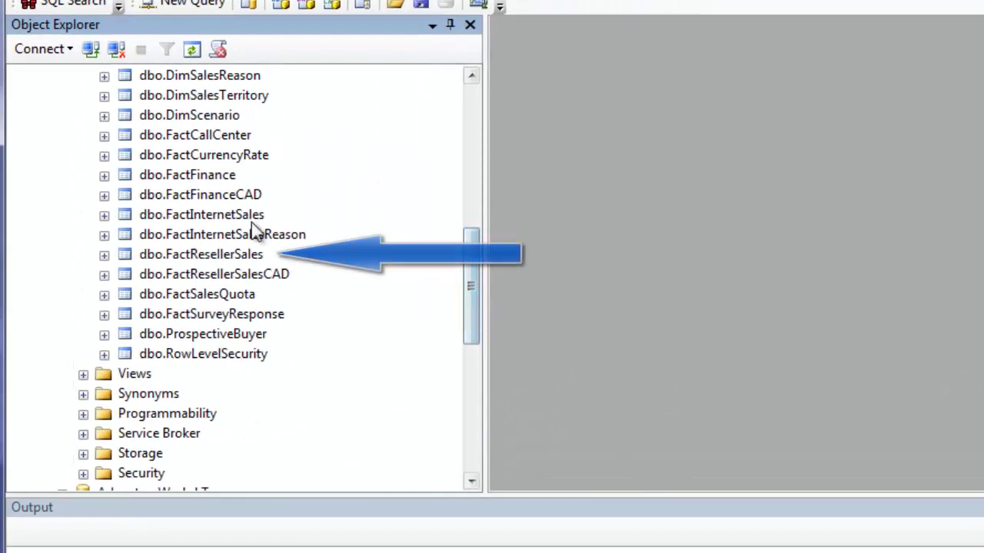
{"action": "left_click", "coordinate": [207, 260]}
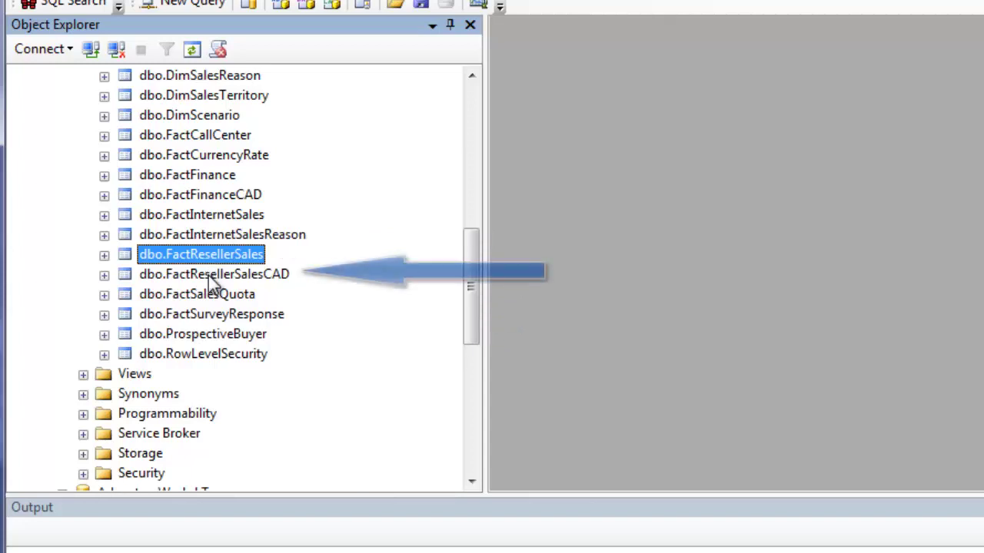
{"action": "left_click", "coordinate": [209, 276]}
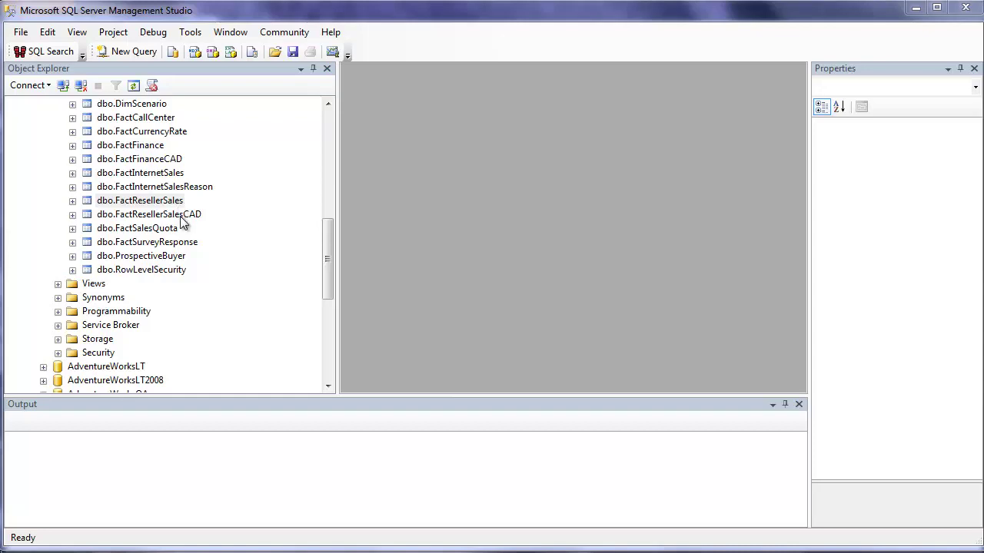
Step: List FactResellerSalesCAD's columns and highlight its SalesAmount column
{"action": "left_click", "coordinate": [72, 215]}
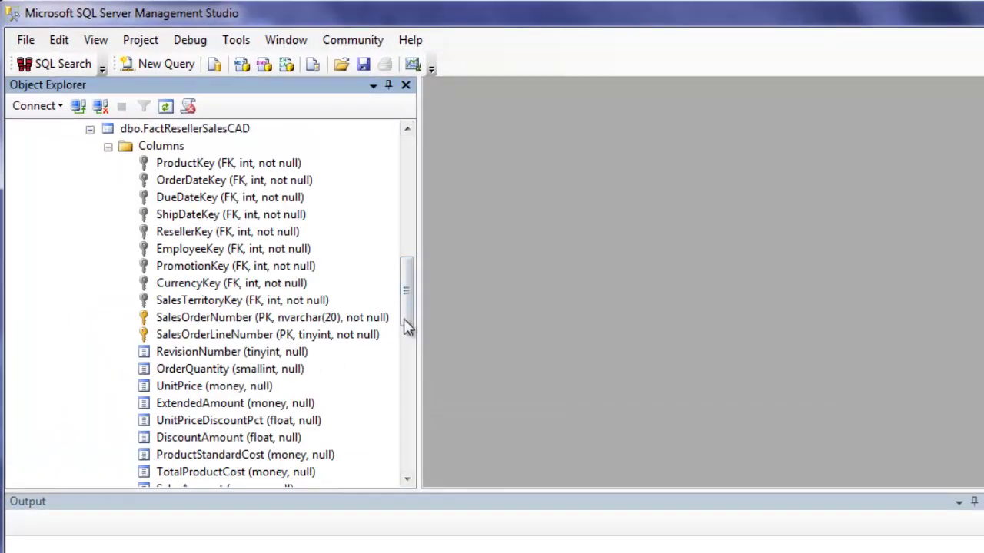
{"action": "scroll", "coordinate": [407, 326], "scroll_direction": "down", "scroll_amount": 3}
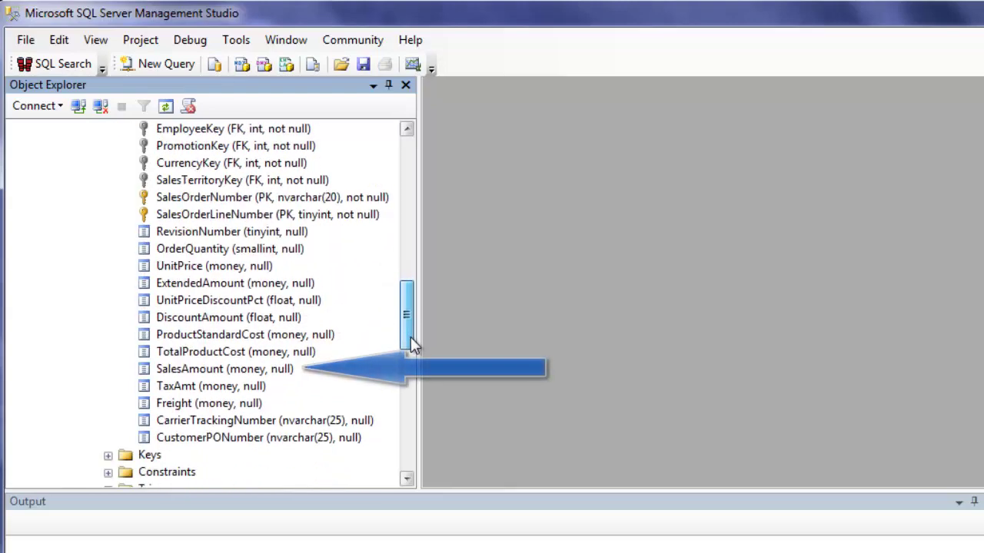
{"action": "left_click", "coordinate": [212, 372]}
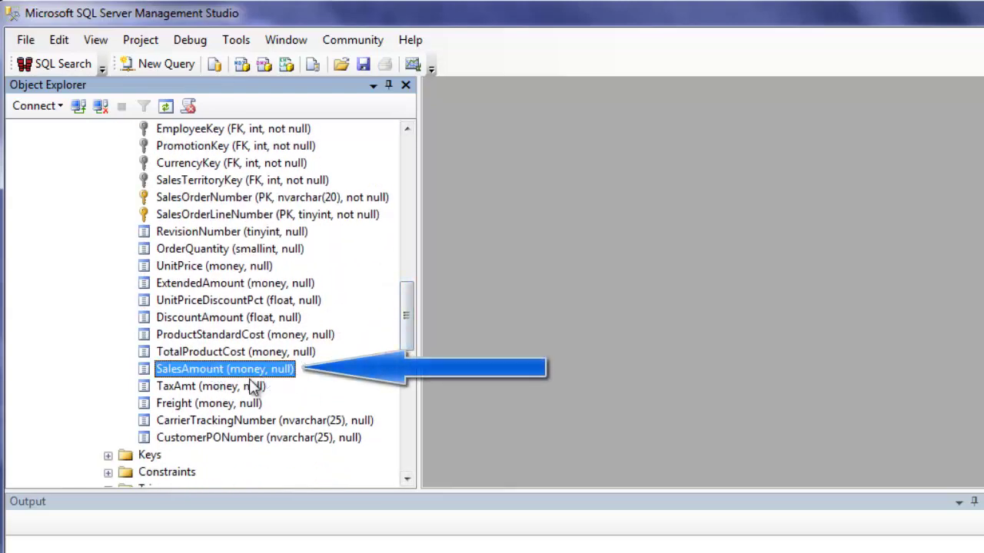
{"action": "left_click_drag", "start_coordinate": [404, 333], "coordinate": [404, 305]}
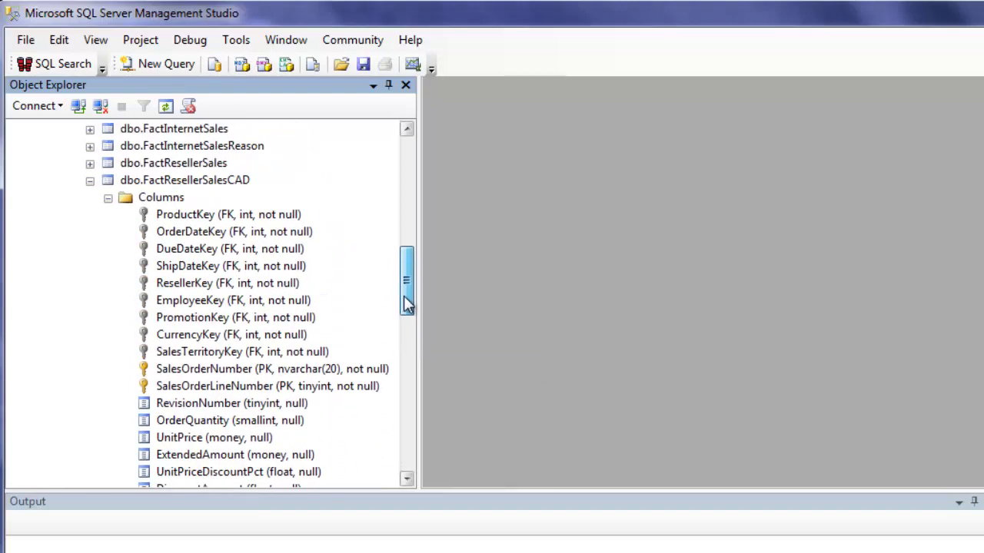
{"action": "left_click", "coordinate": [224, 183]}
{"action": "left_click_drag", "start_coordinate": [406, 296], "coordinate": [364, 346]}
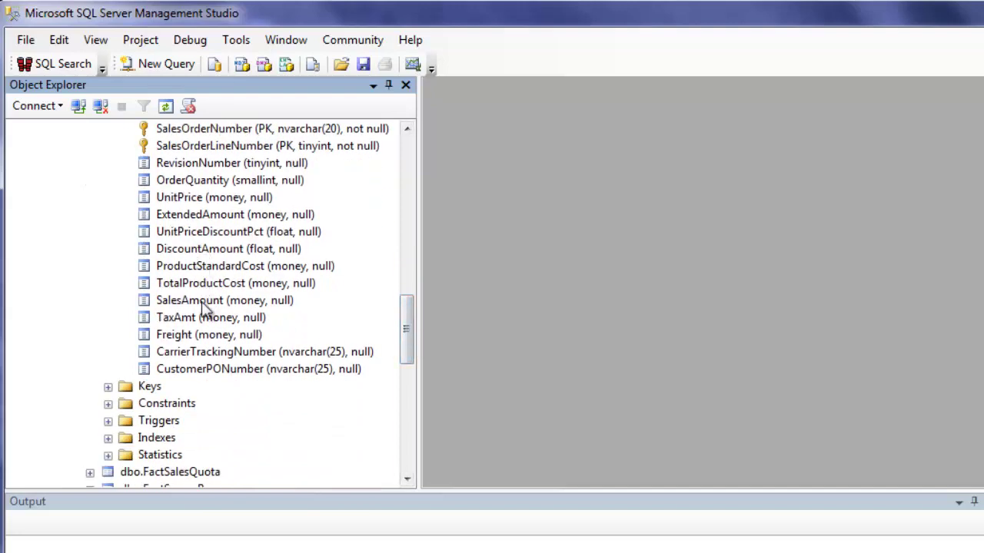
{"action": "left_click", "coordinate": [245, 300]}
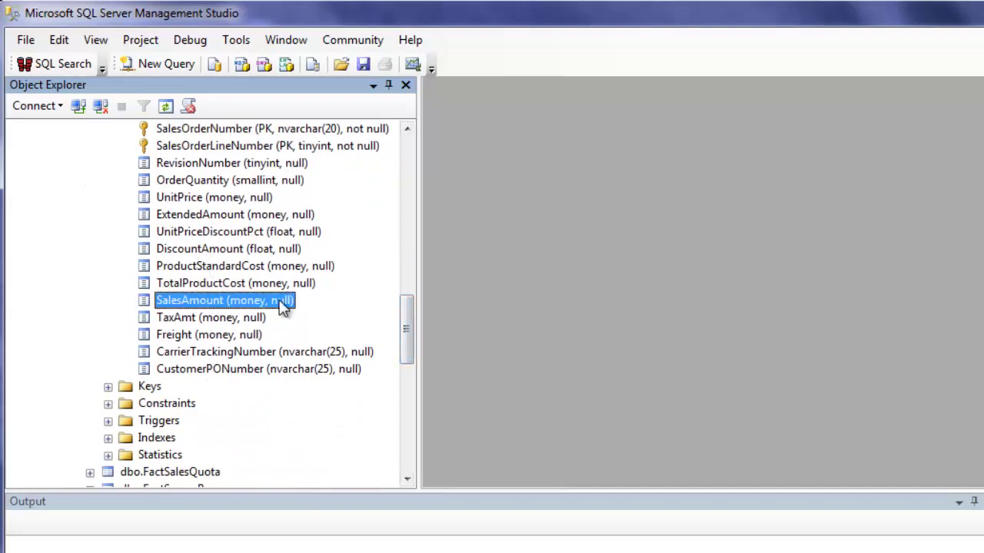
{"action": "left_click", "coordinate": [478, 420]}
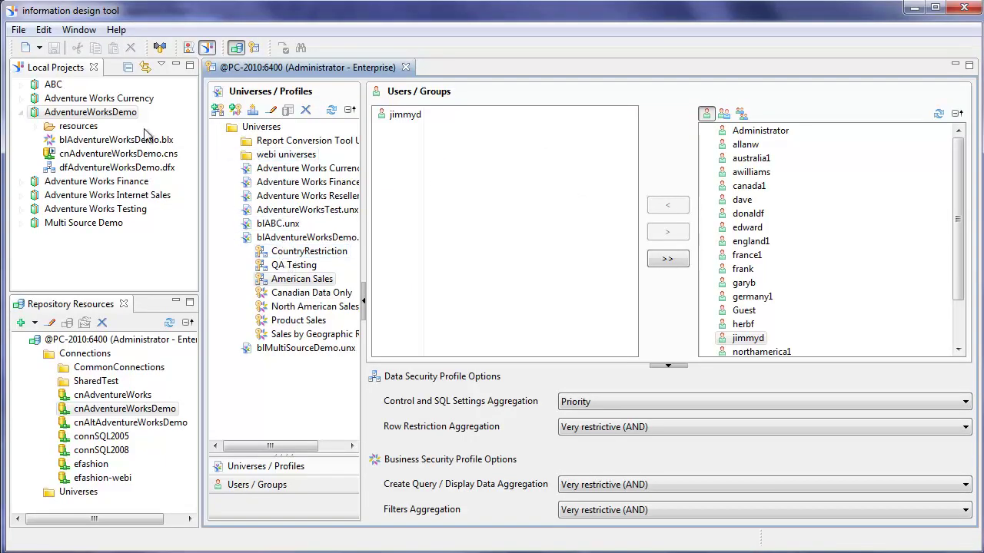
Step: Open dfAdventureWorksDemo.dfx and insert the FactResellerSalesCAD table from AdventureWorksDW2008
{"action": "double_click", "coordinate": [111, 170]}
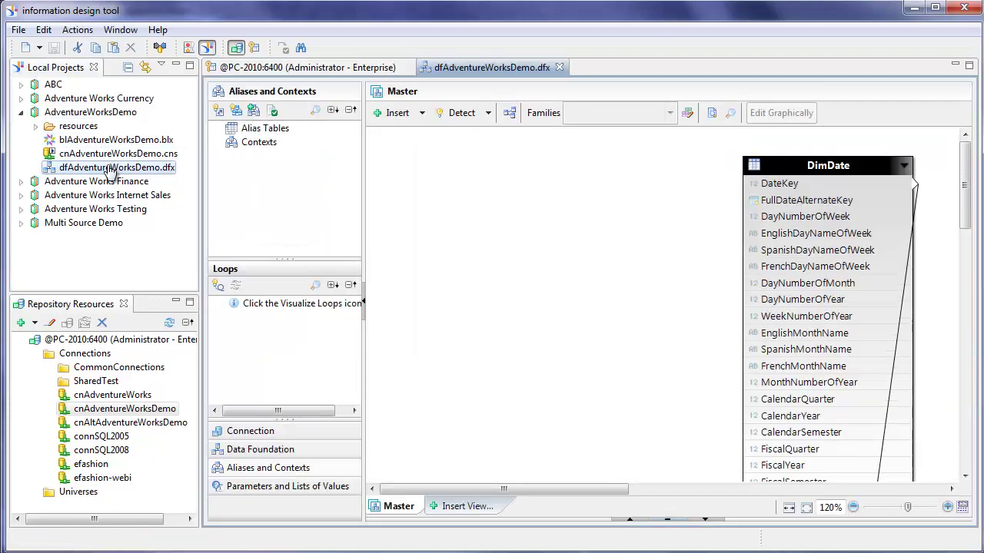
{"action": "left_click_drag", "start_coordinate": [515, 492], "coordinate": [705, 492]}
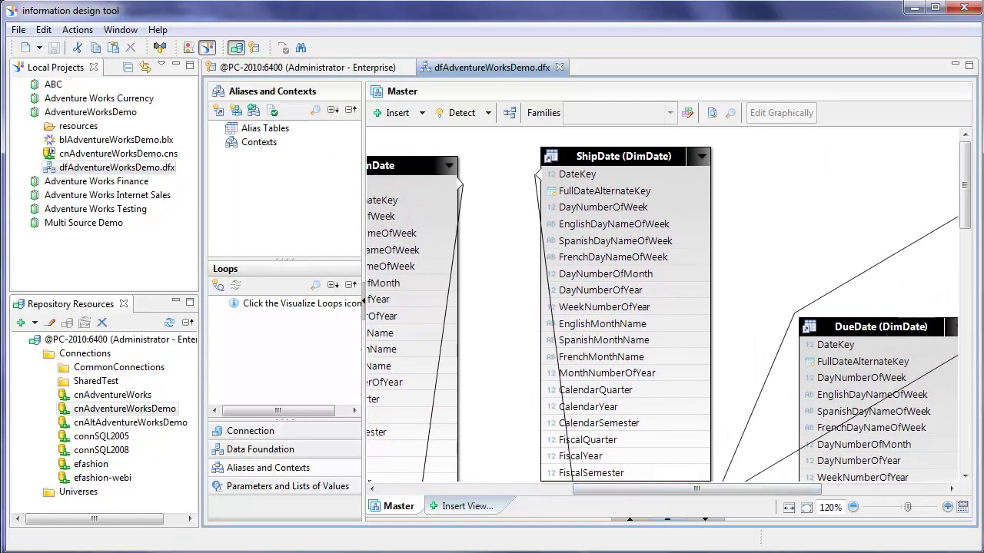
{"action": "left_click_drag", "start_coordinate": [967, 204], "coordinate": [967, 280]}
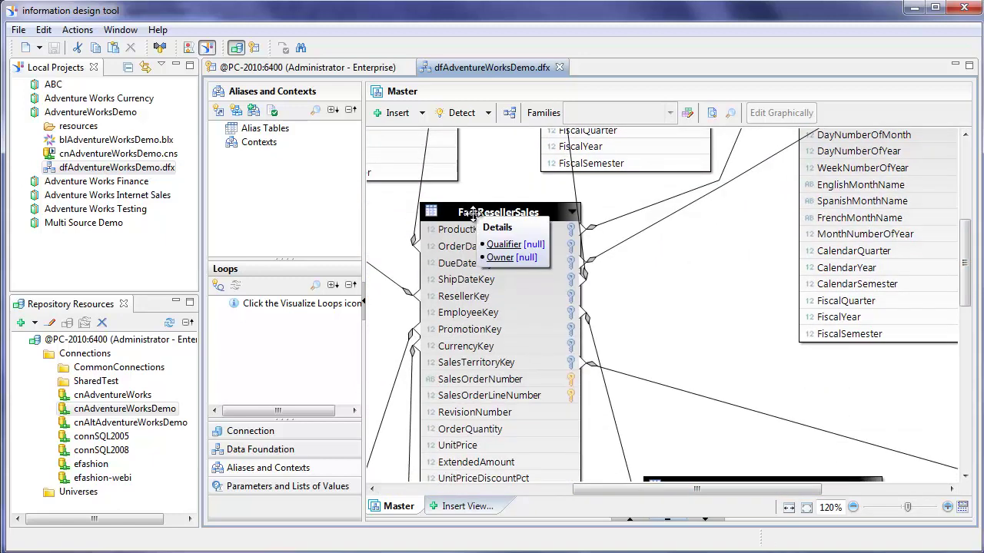
{"action": "right_click", "coordinate": [640, 277]}
{"action": "mouse_move", "coordinate": [679, 291]}
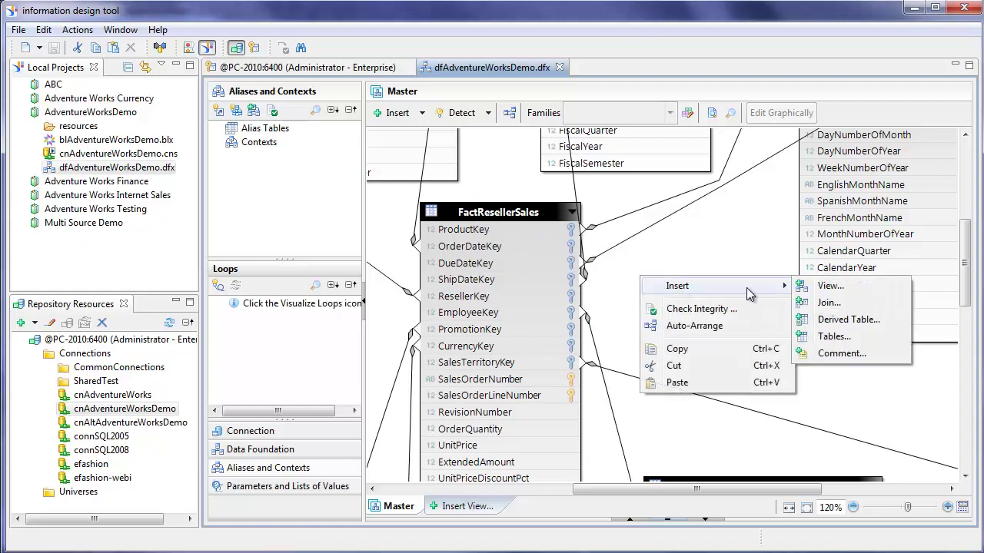
{"action": "left_click", "coordinate": [833, 337]}
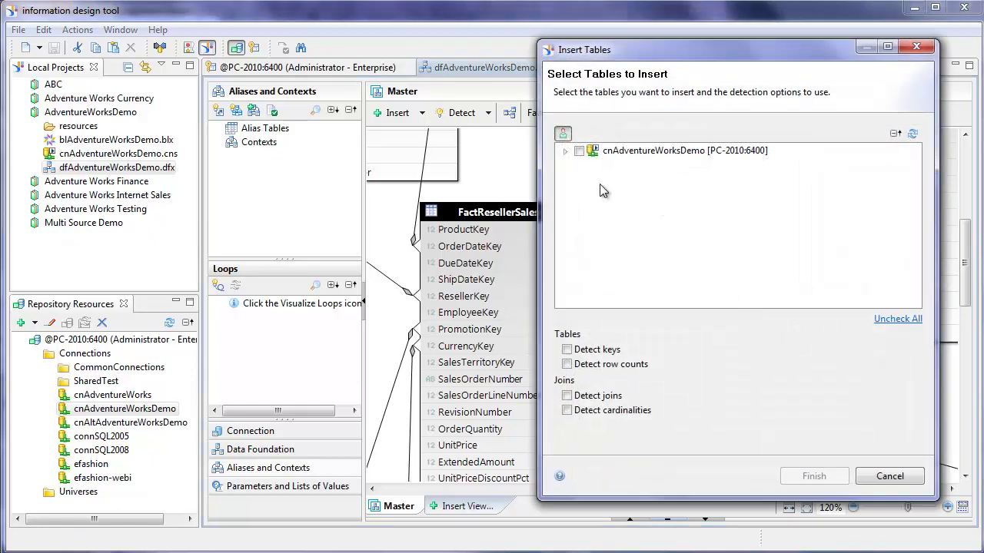
{"action": "left_click", "coordinate": [565, 151]}
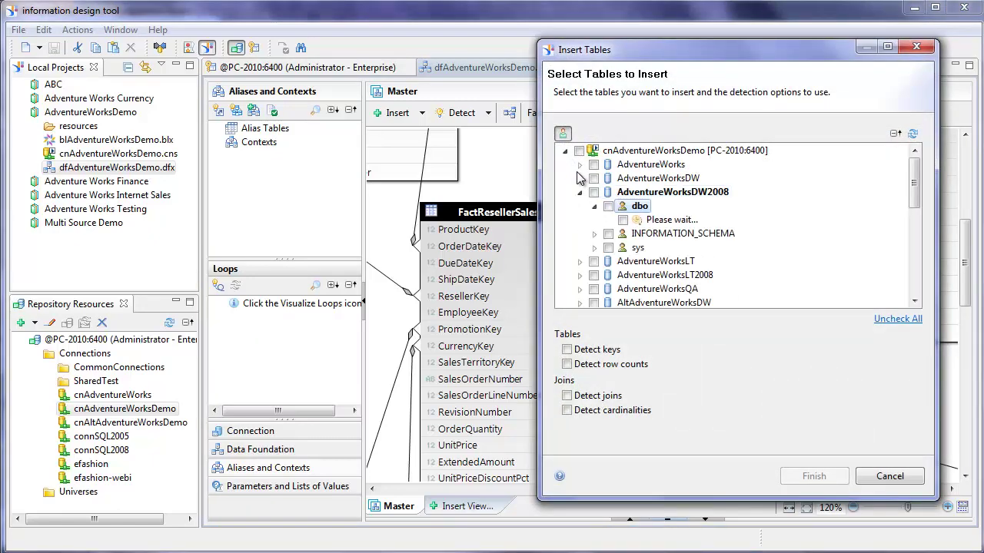
{"action": "left_click_drag", "start_coordinate": [915, 173], "coordinate": [919, 218]}
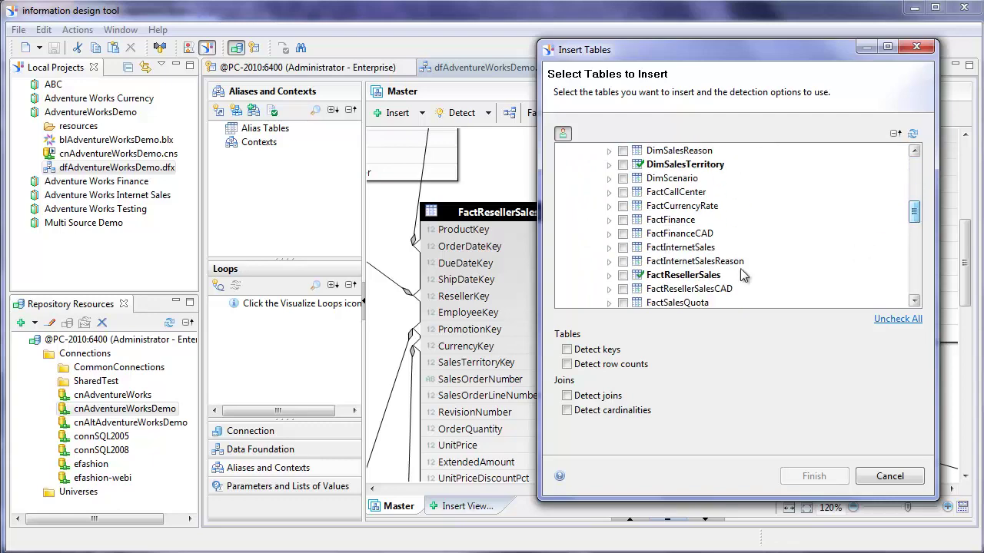
{"action": "left_click", "coordinate": [623, 292]}
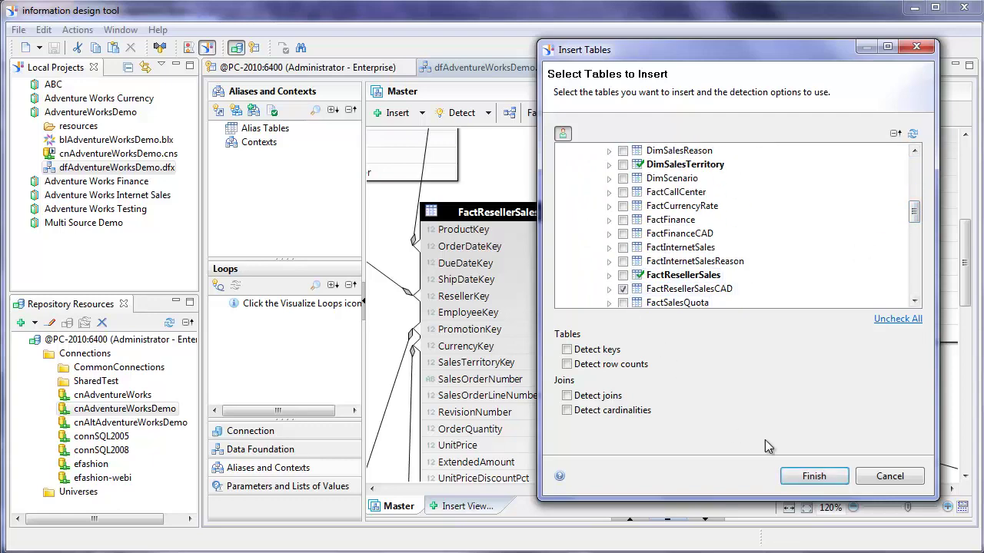
{"action": "left_click", "coordinate": [814, 477]}
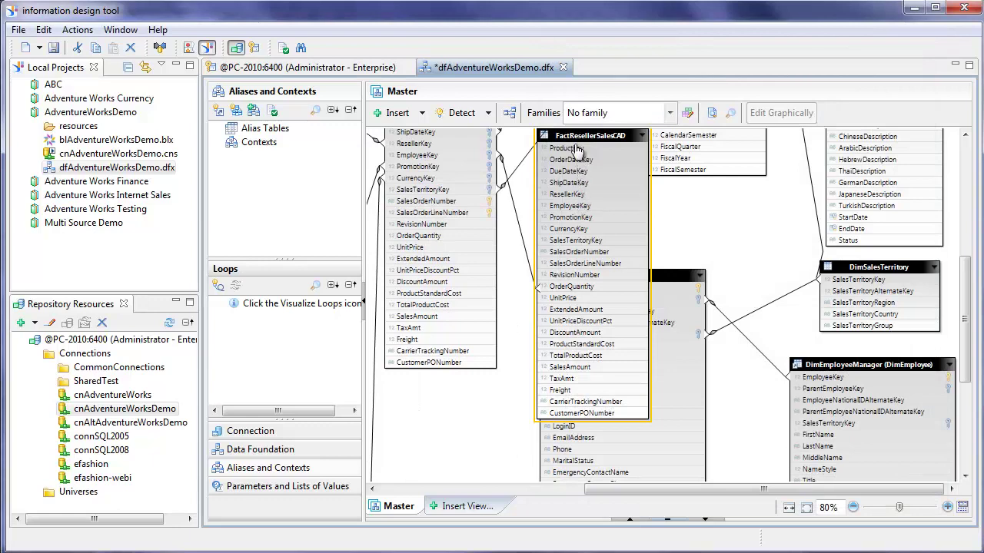
Step: Position FactResellerSalesCAD beside FactResellerSales in the data foundation diagram
{"action": "left_click_drag", "start_coordinate": [609, 162], "coordinate": [804, 227]}
{"action": "left_click_drag", "start_coordinate": [665, 498], "coordinate": [632, 497]}
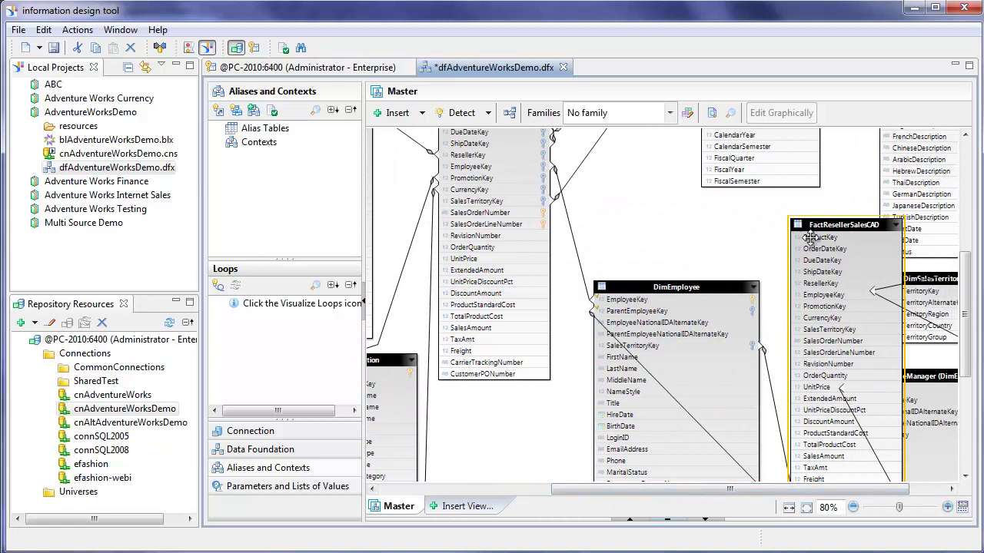
{"action": "left_click_drag", "start_coordinate": [965, 270], "coordinate": [965, 238]}
{"action": "left_click_drag", "start_coordinate": [857, 318], "coordinate": [623, 223]}
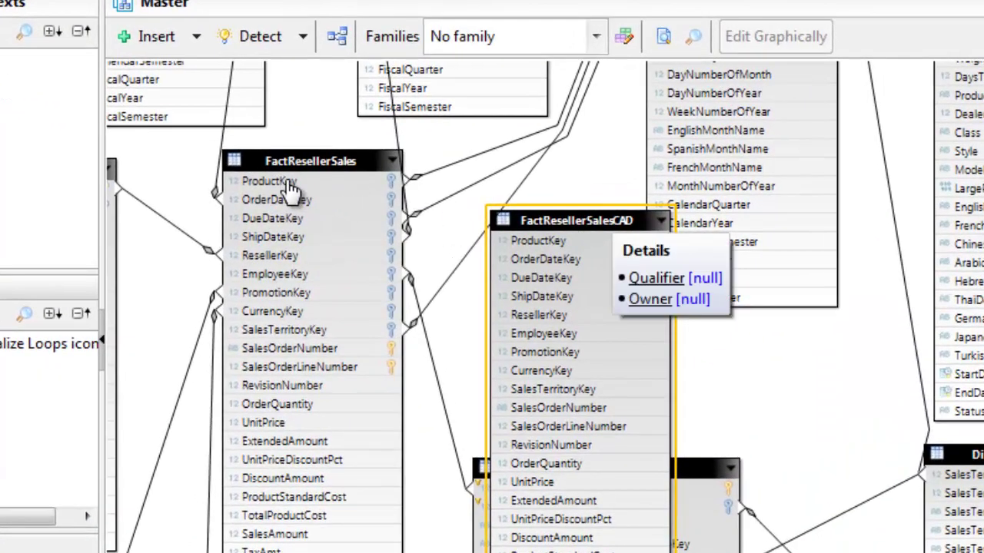
Step: Join FactResellerSales to FactResellerSalesCAD on ProductKey, detect its cardinality, and save
{"action": "left_click_drag", "start_coordinate": [289, 183], "coordinate": [509, 244]}
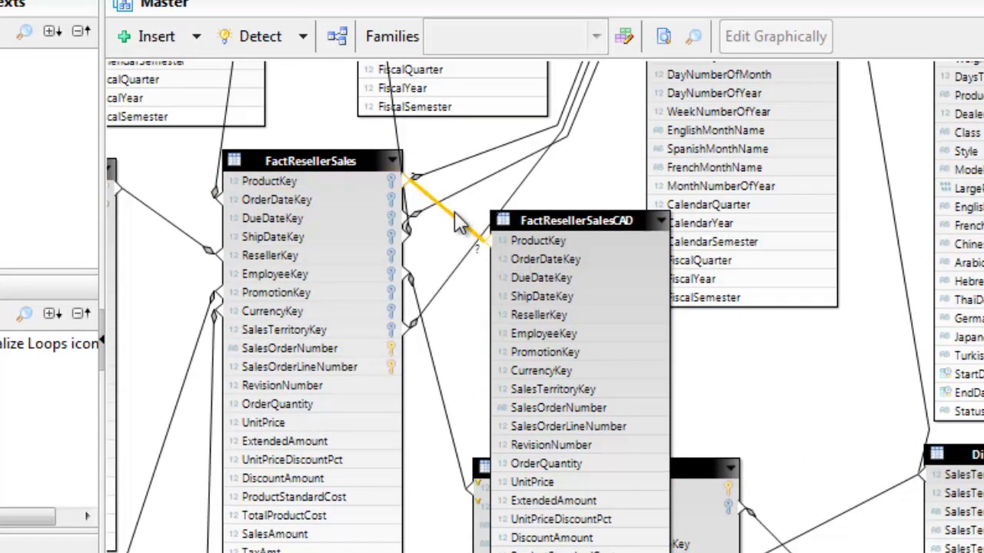
{"action": "right_click", "coordinate": [458, 227]}
{"action": "left_click", "coordinate": [520, 274]}
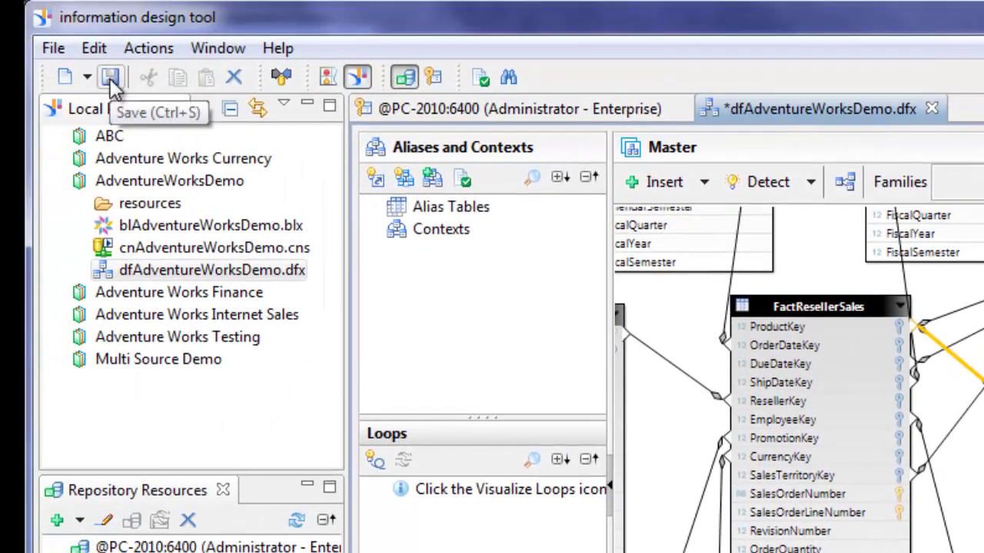
{"action": "left_click", "coordinate": [110, 78]}
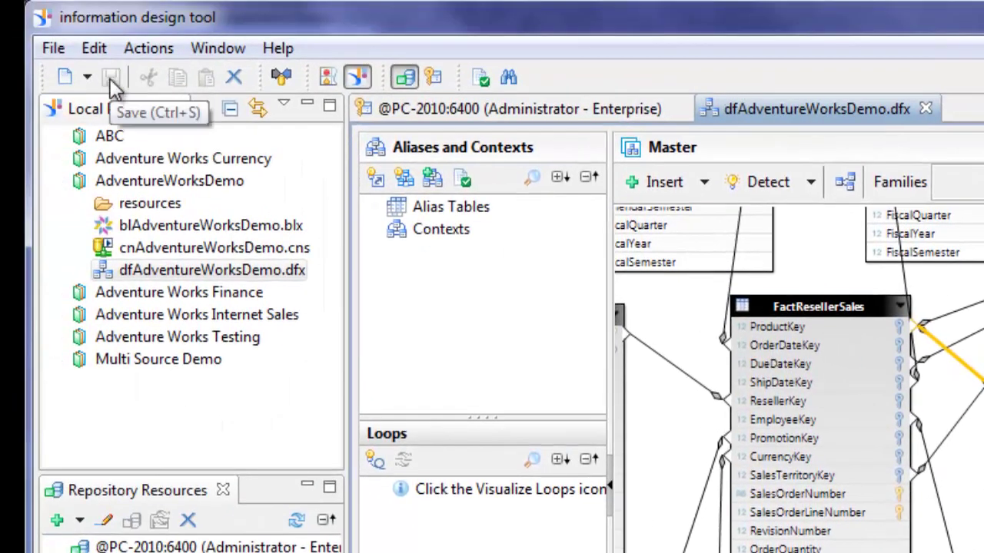
Step: Republish blAdventureWorksDemo to the repository's Universes folder, overwriting the existing universe
{"action": "left_click", "coordinate": [174, 232]}
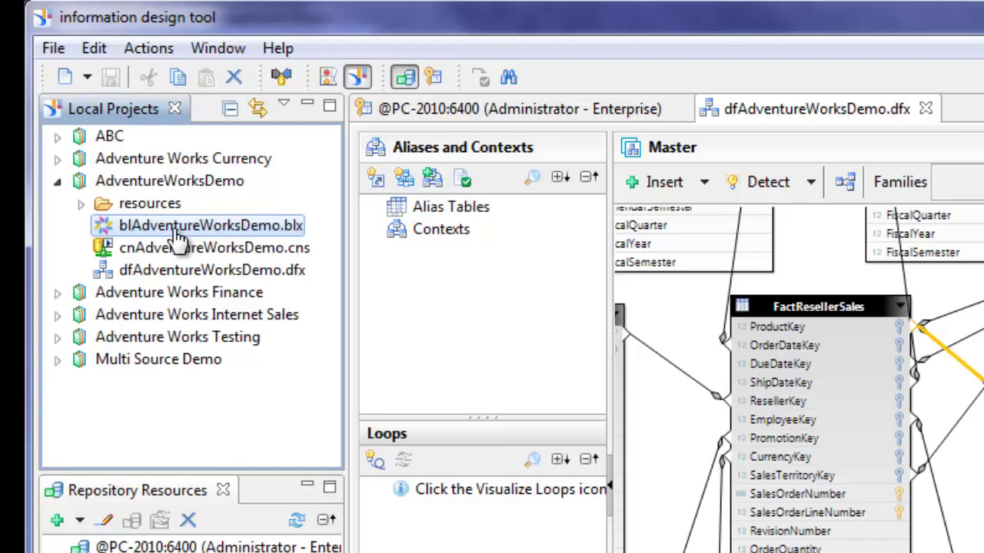
{"action": "right_click", "coordinate": [177, 230]}
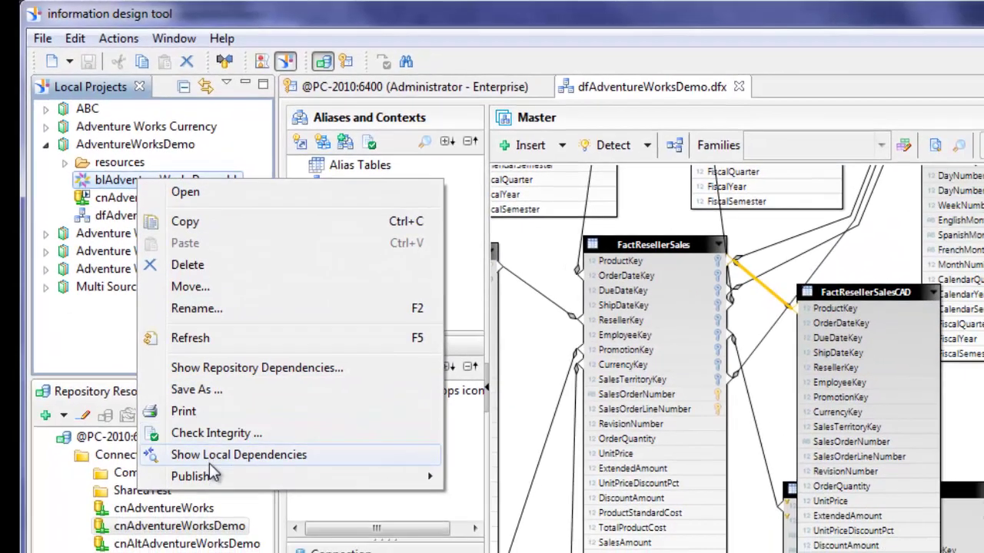
{"action": "mouse_move", "coordinate": [267, 552]}
{"action": "left_click", "coordinate": [461, 477]}
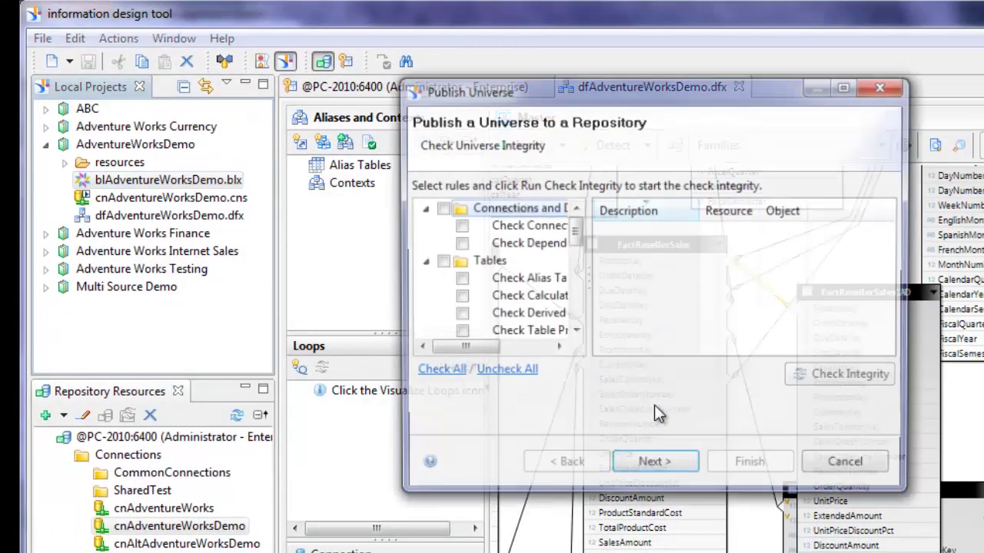
{"action": "left_click", "coordinate": [652, 466]}
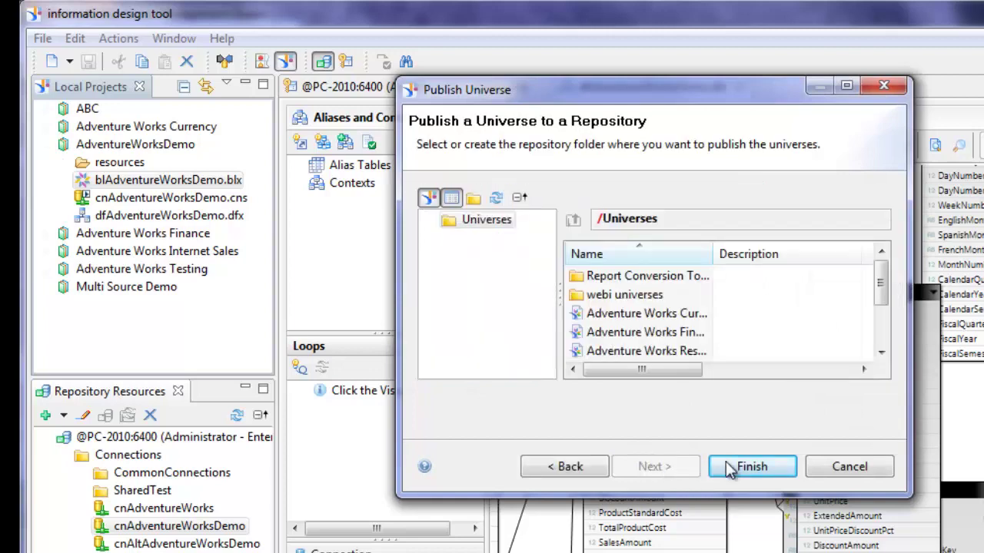
{"action": "left_click", "coordinate": [751, 466]}
{"action": "left_click", "coordinate": [769, 500]}
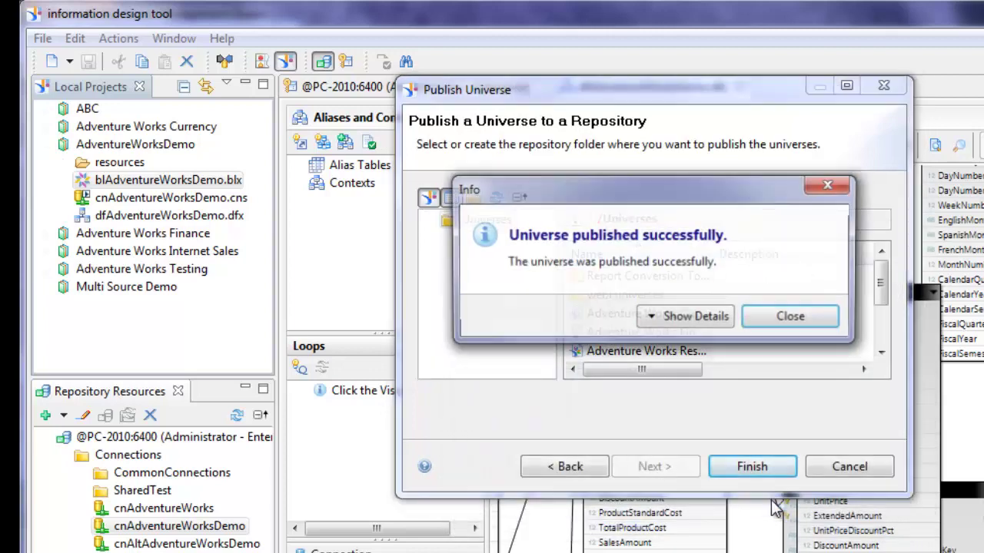
{"action": "left_click", "coordinate": [794, 322]}
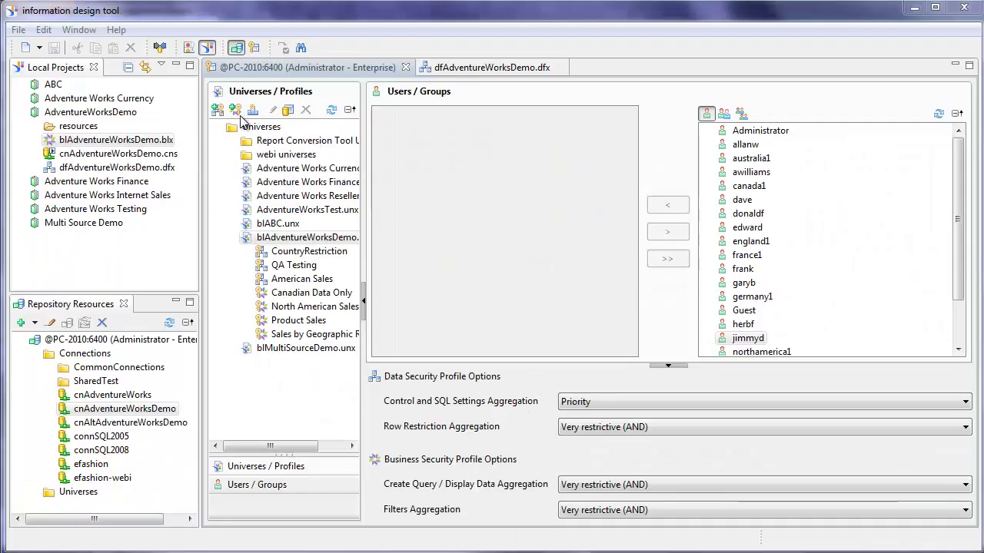
Step: Create a data security profile named Reseller Canadian with FactResellerSales as the table to replace
{"action": "left_click", "coordinate": [218, 111]}
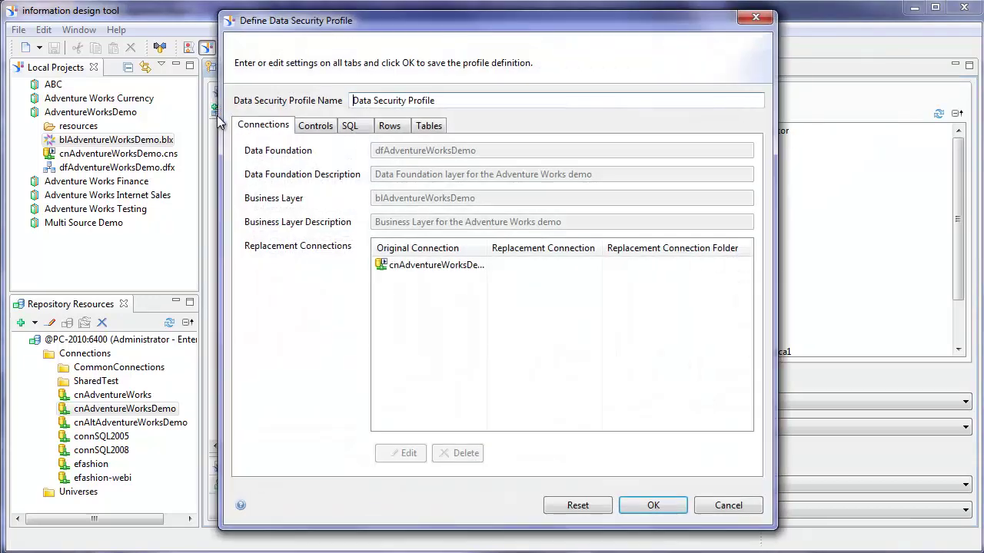
{"action": "type", "text": "Reseller Canadian"}
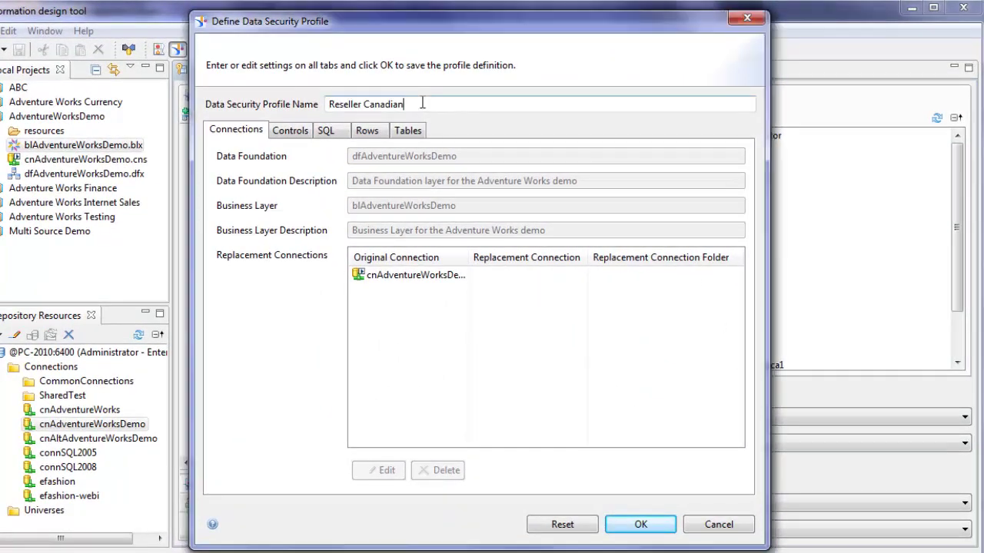
{"action": "left_click", "coordinate": [408, 132]}
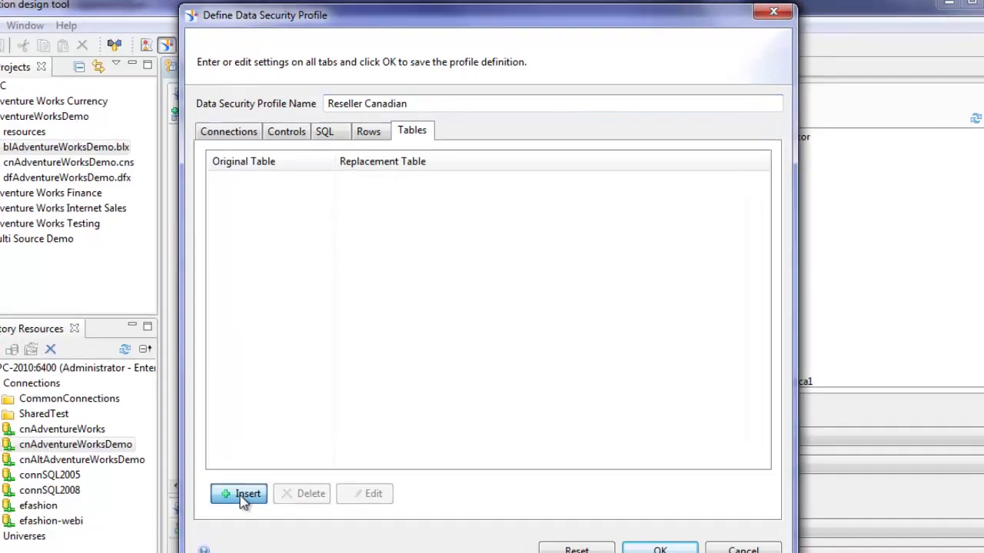
{"action": "left_click", "coordinate": [250, 472]}
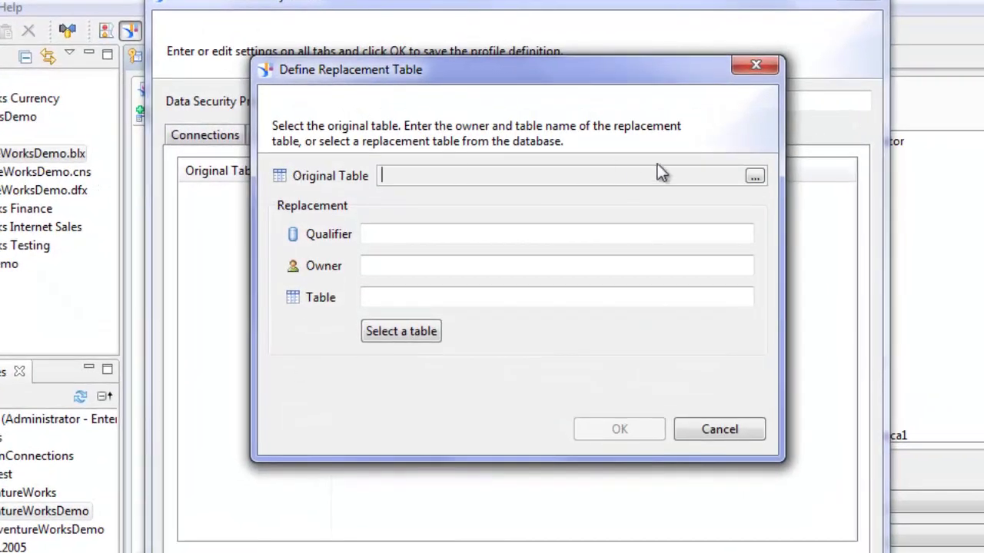
{"action": "left_click", "coordinate": [756, 177]}
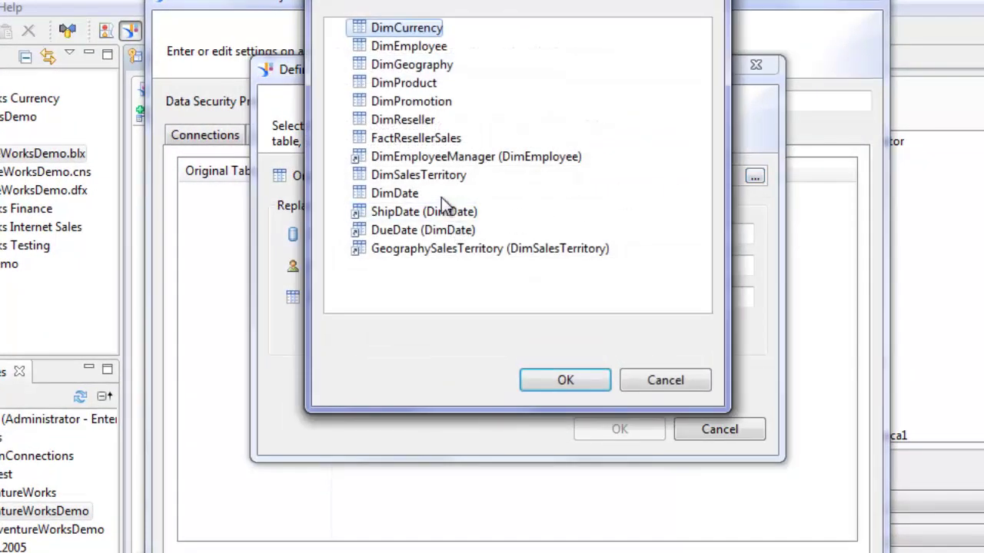
{"action": "left_click", "coordinate": [384, 140]}
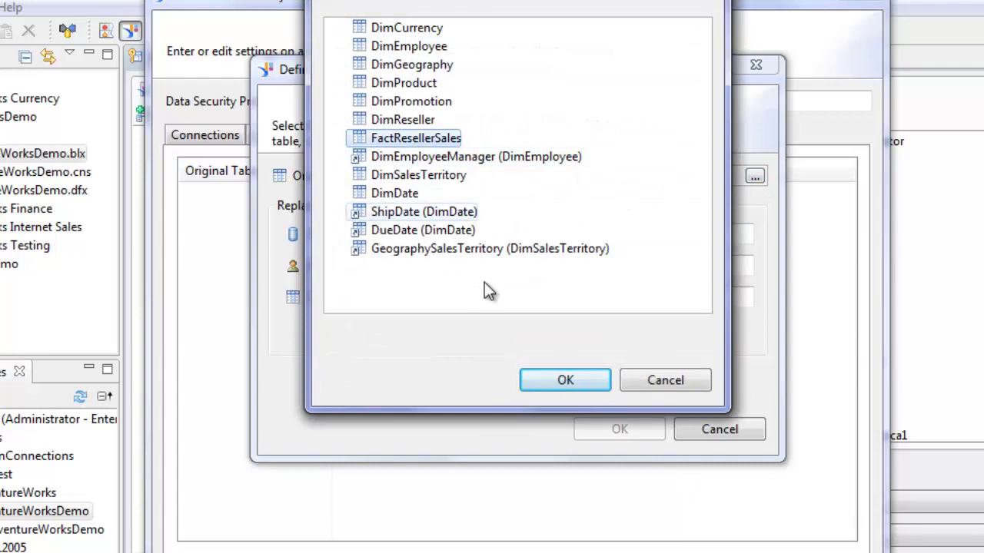
{"action": "left_click", "coordinate": [563, 382]}
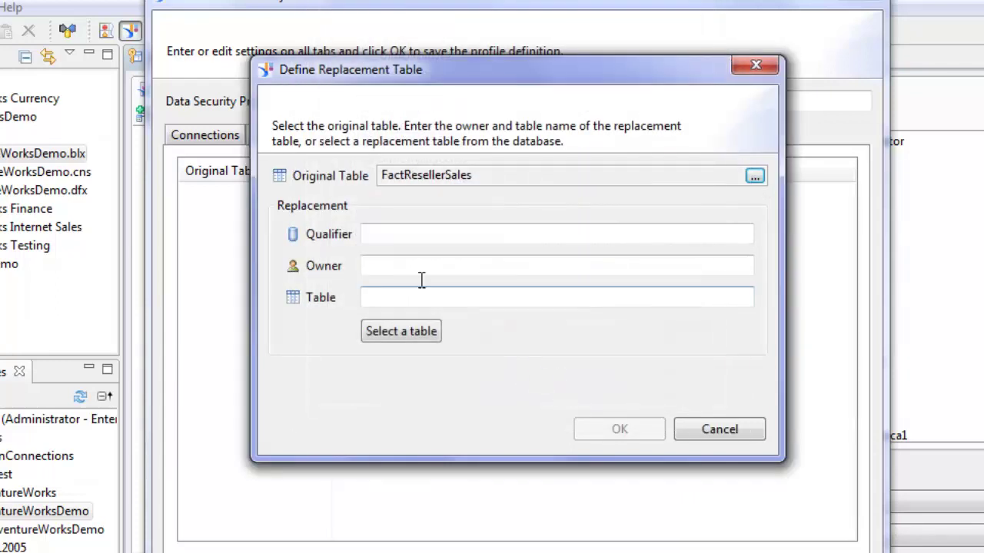
Step: Map FactResellerSales to replacement table AdventureWorksDW2008.dbo.FactResellerSalesCAD
{"action": "left_click", "coordinate": [415, 334]}
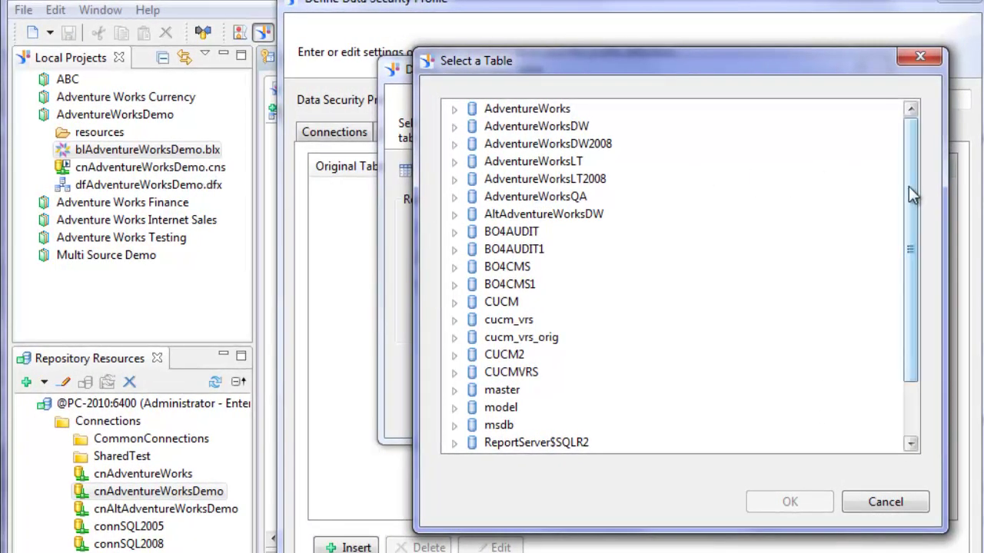
{"action": "left_click_drag", "start_coordinate": [915, 186], "coordinate": [901, 153]}
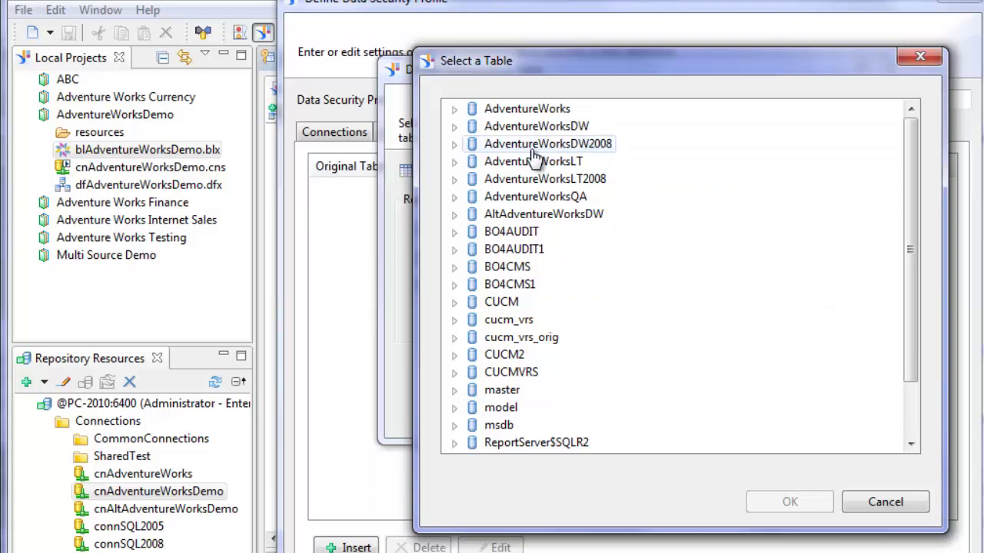
{"action": "left_click", "coordinate": [454, 145]}
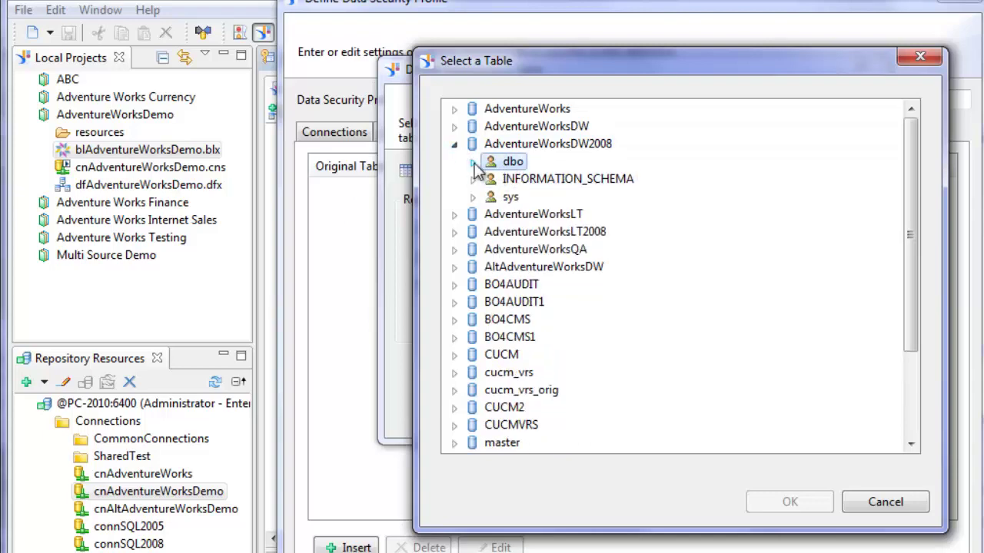
{"action": "left_click", "coordinate": [473, 163]}
{"action": "left_click_drag", "start_coordinate": [911, 170], "coordinate": [912, 270]}
{"action": "left_click", "coordinate": [565, 268]}
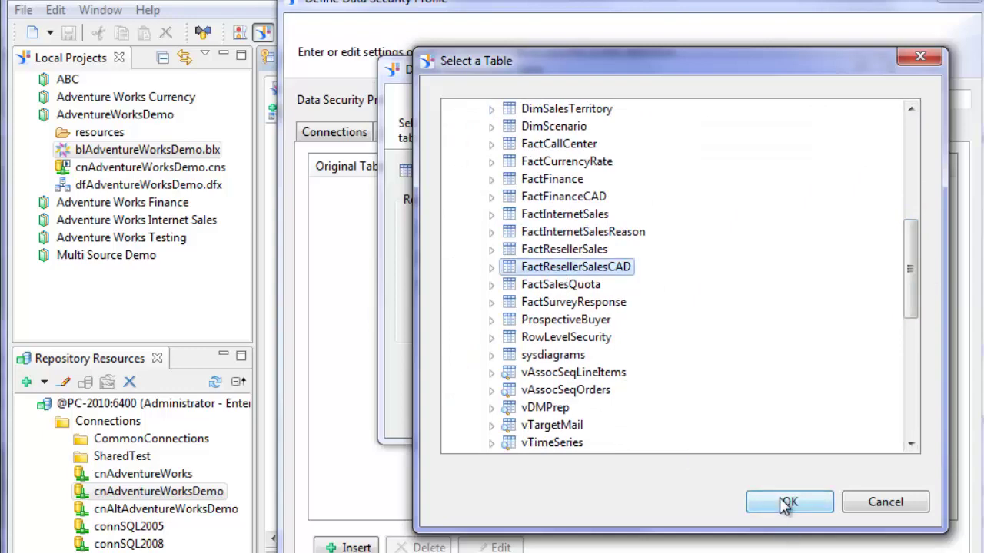
{"action": "left_click", "coordinate": [787, 502]}
{"action": "left_click", "coordinate": [719, 416]}
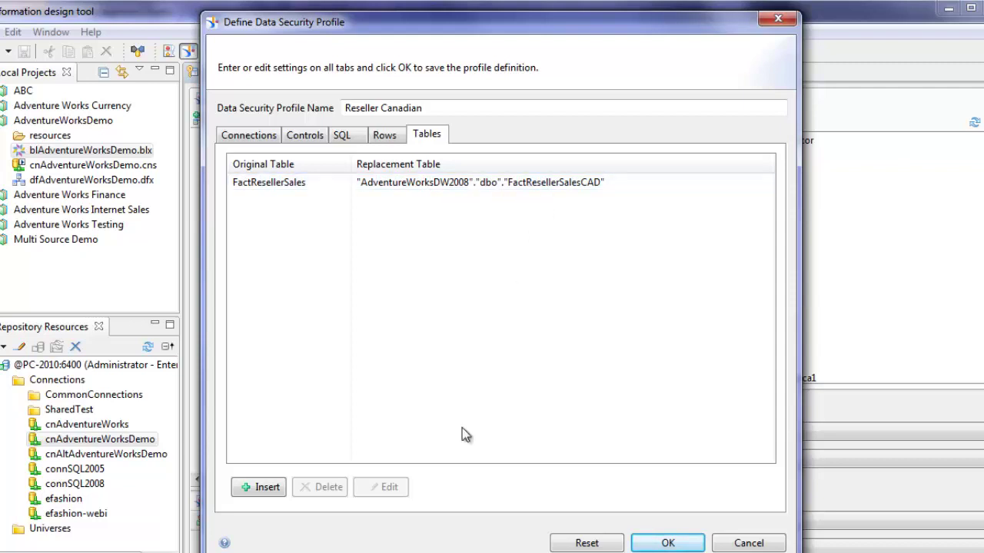
Step: Assign the Reseller Canadian profile to the selected user and save the security changes to the repository
{"action": "left_click", "coordinate": [665, 544]}
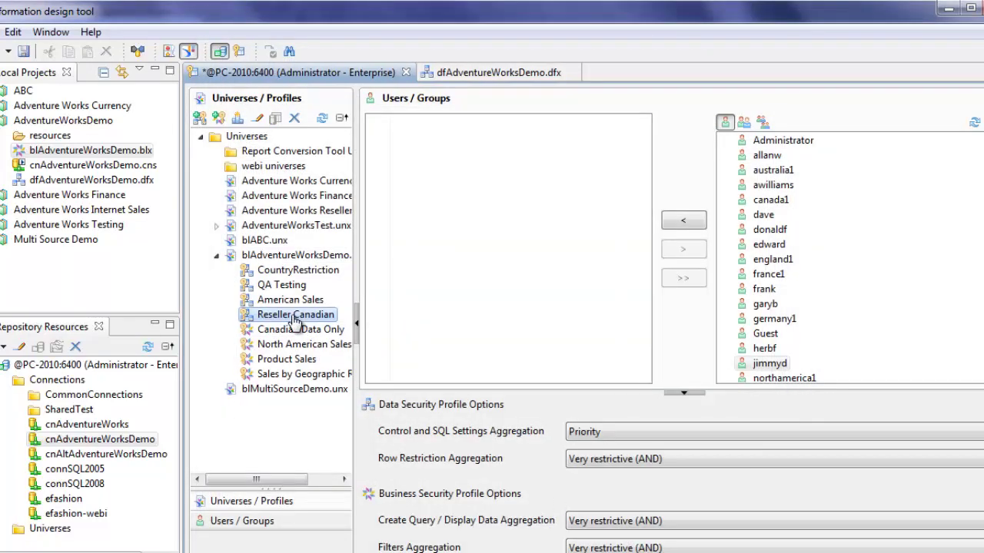
{"action": "left_click", "coordinate": [763, 351]}
{"action": "left_click", "coordinate": [684, 220]}
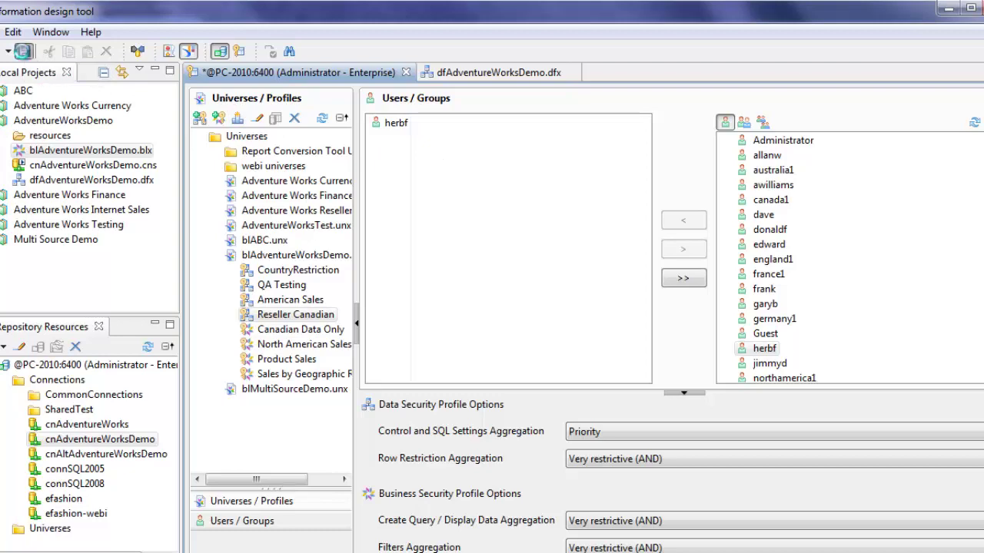
{"action": "left_click", "coordinate": [23, 51]}
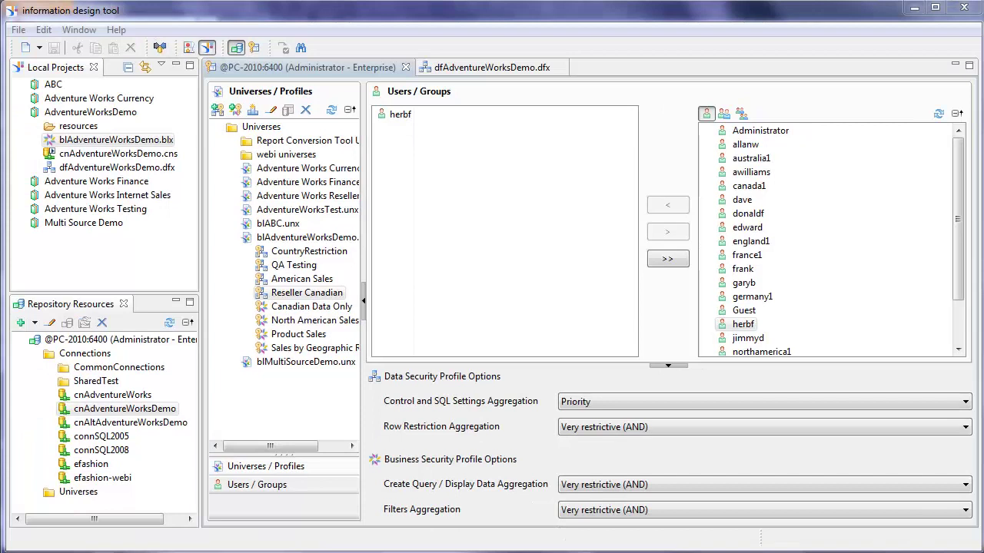
{"action": "left_click", "coordinate": [294, 299]}
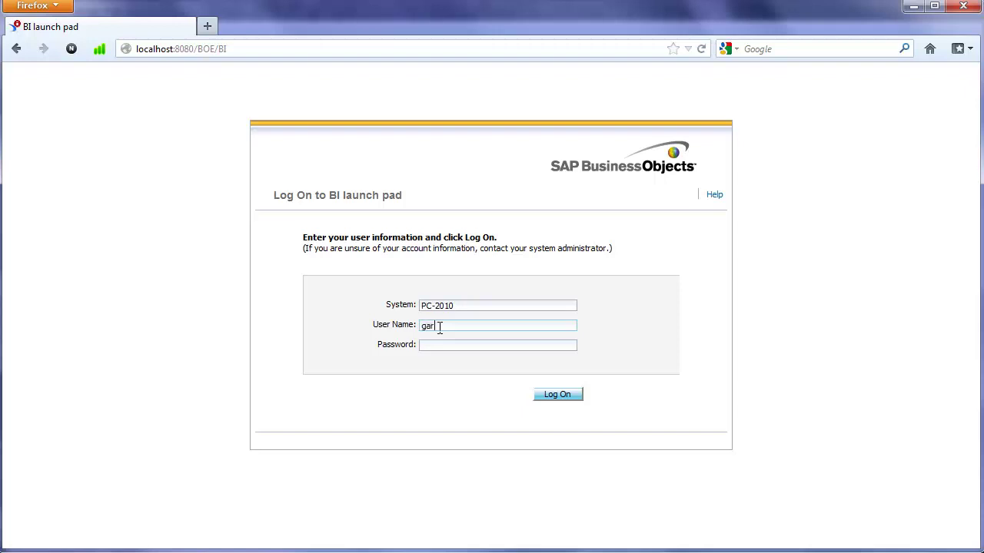
Step: Log on, open the Data Security Profiles report, and capture the Alberta table totalling $255,759
{"action": "type", "text": "*******"}
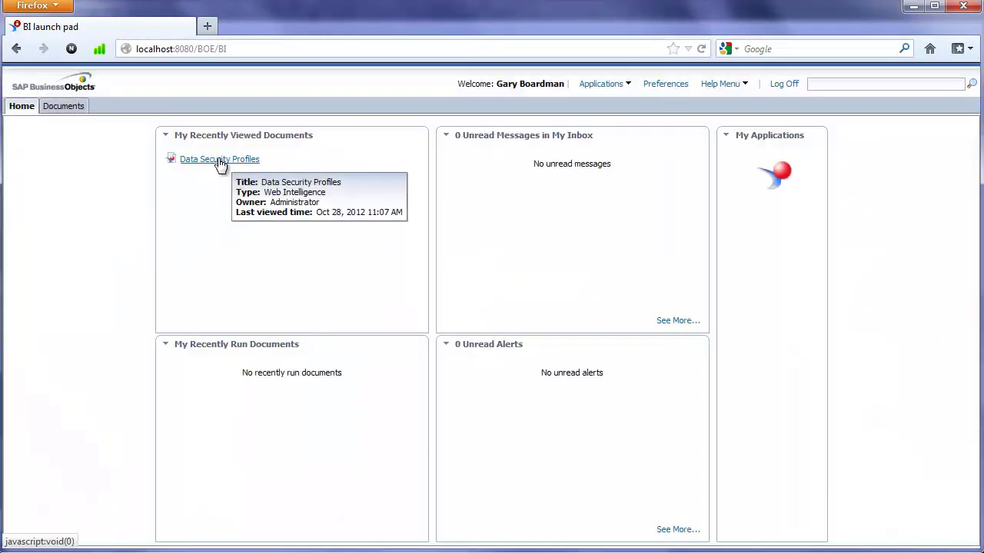
{"action": "left_click", "coordinate": [220, 163]}
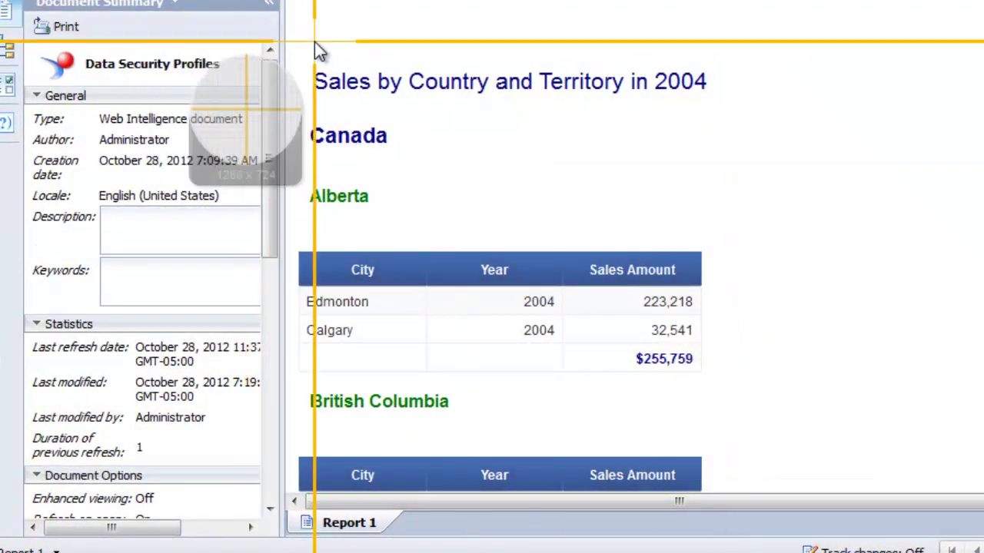
{"action": "left_click_drag", "start_coordinate": [299, 46], "coordinate": [532, 270]}
{"action": "left_click_drag", "start_coordinate": [593, 315], "coordinate": [758, 396]}
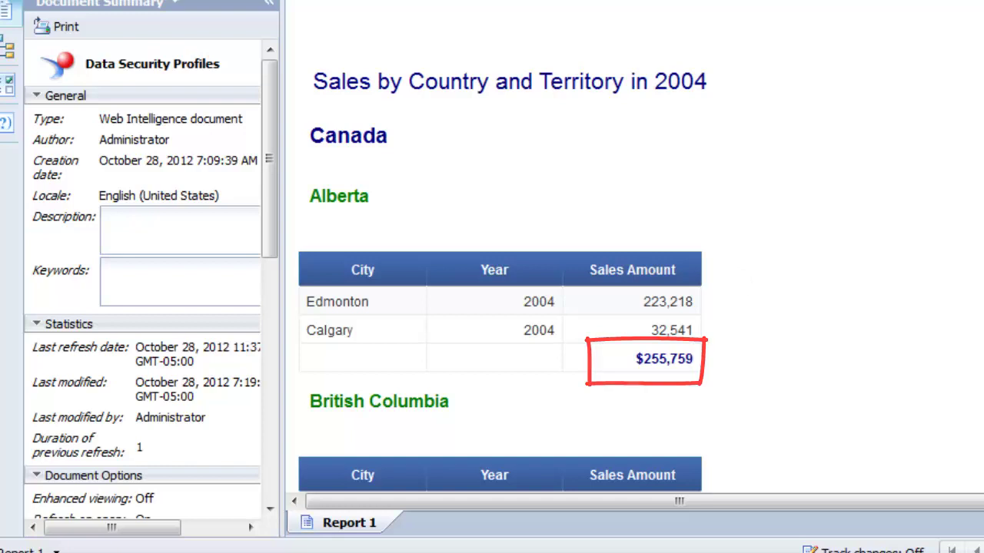
{"action": "key", "text": "ctrl+w"}
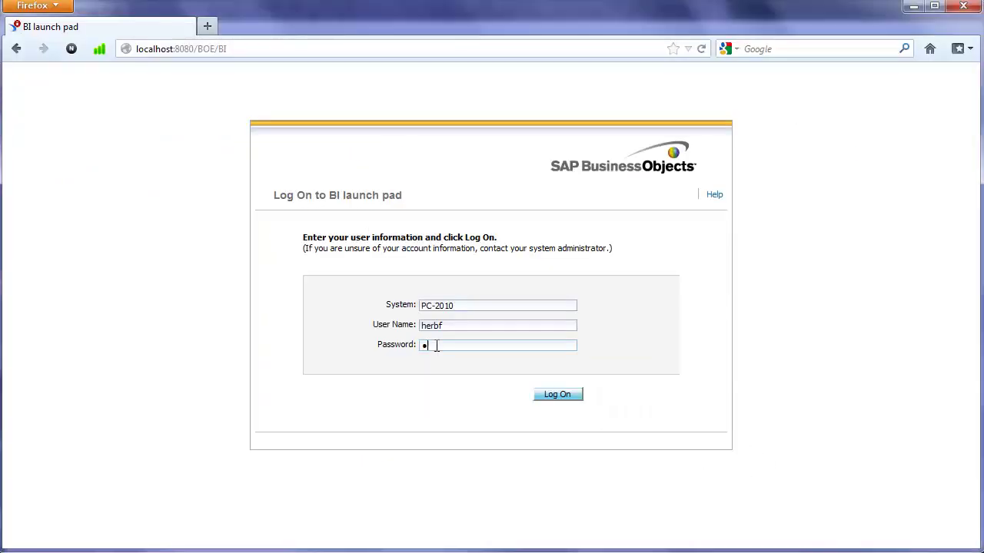
Step: Log on as the second user and compare Alberta's $268,547 total against the $255,759 capture
{"action": "type", "text": "assword"}
{"action": "key", "text": "Return"}
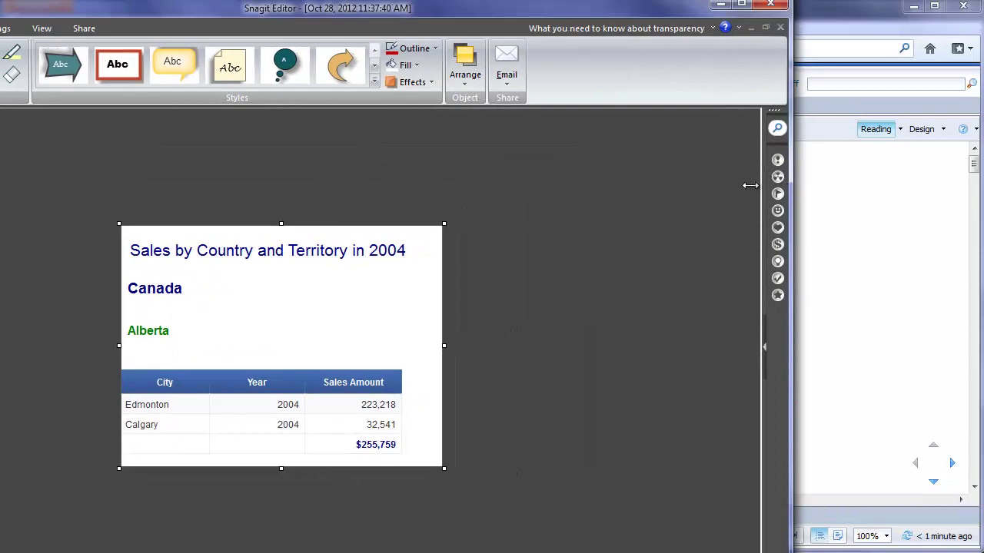
{"action": "left_click_drag", "start_coordinate": [796, 189], "coordinate": [480, 194]}
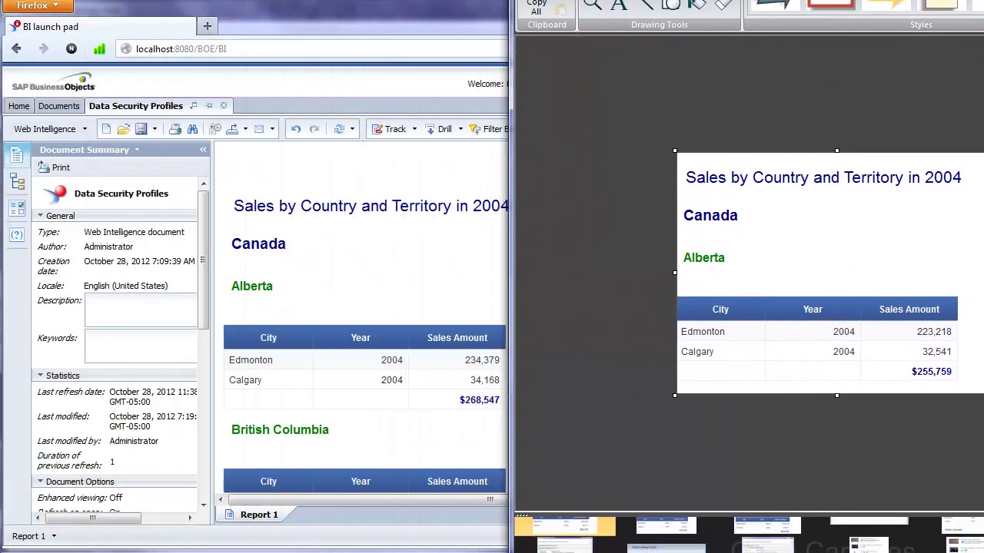